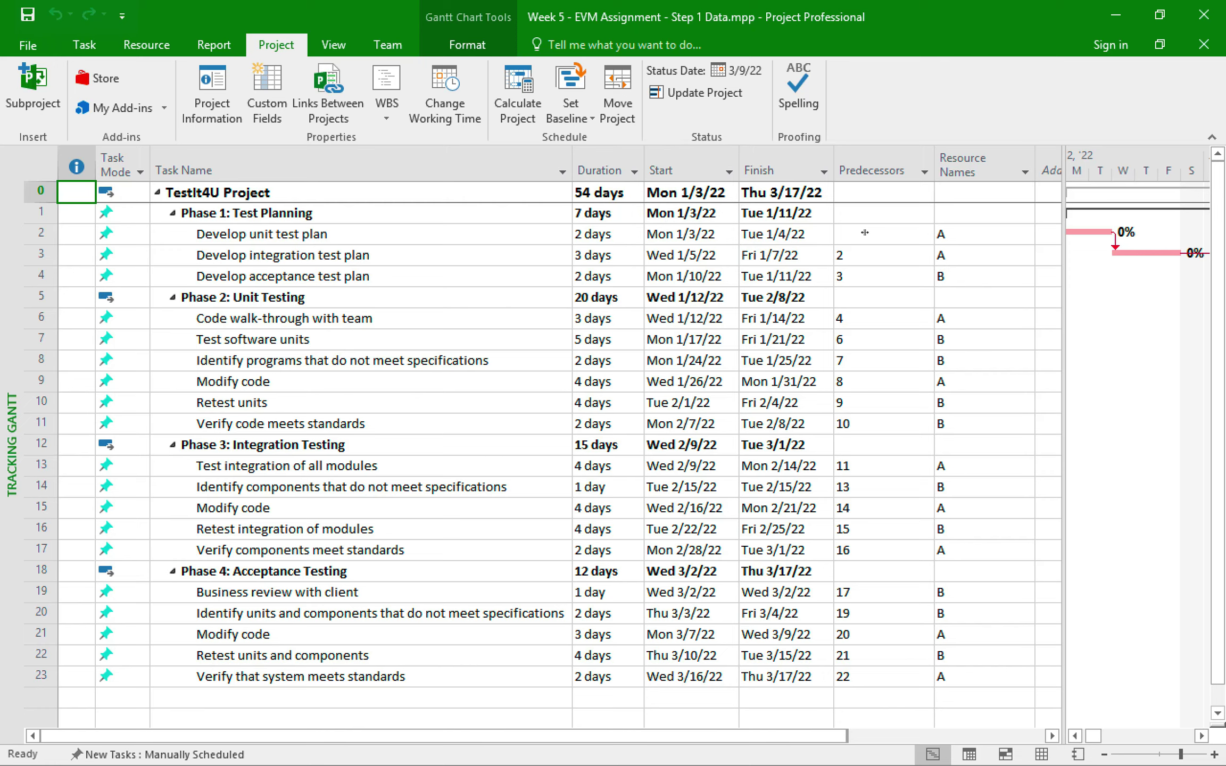
Check the start date calendar for Develop unit test plan, leaving the date unchanged.
left_click(728, 236)
left_click(729, 234)
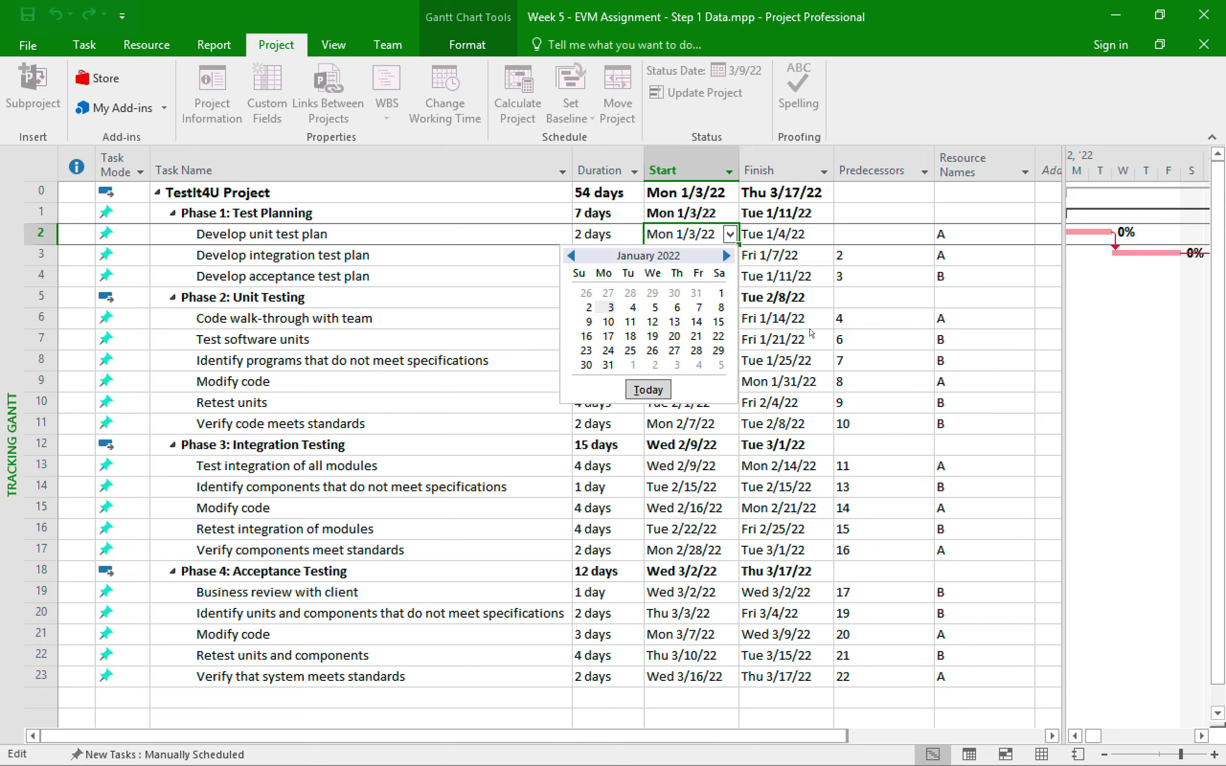
left_click(879, 317)
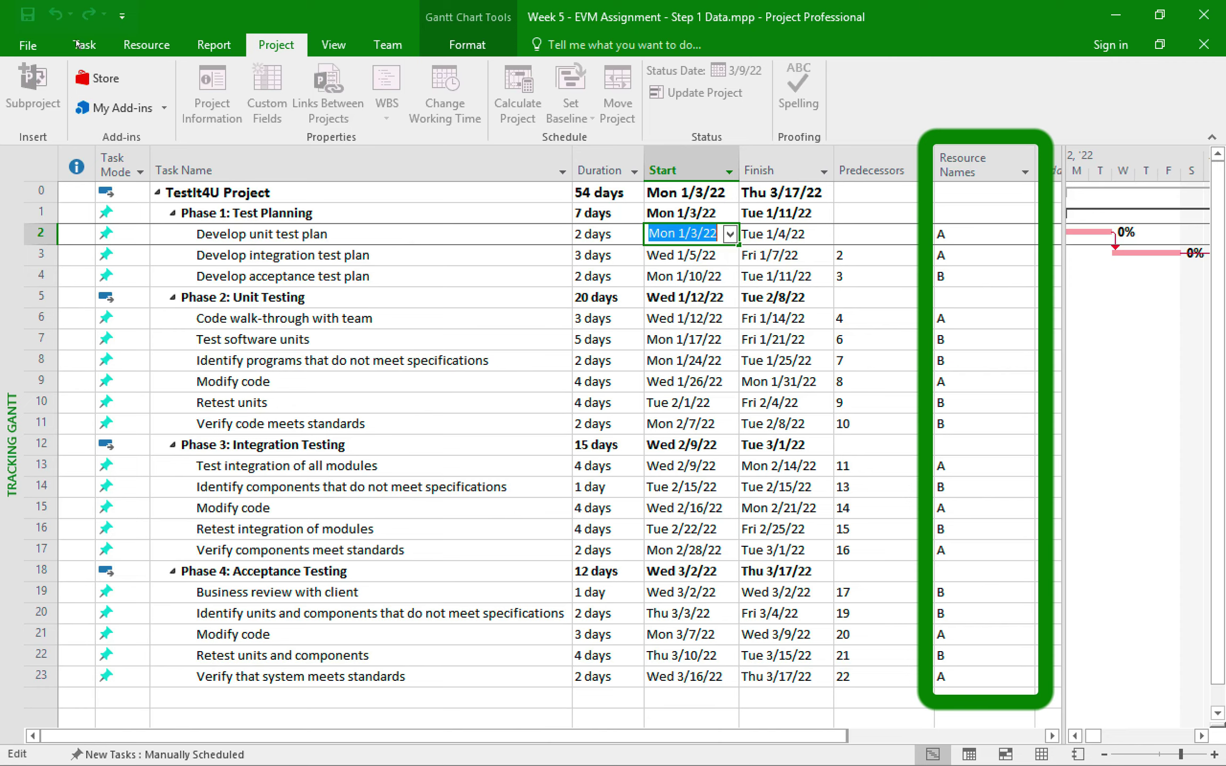
Switch to the Resource Sheet view to check resource rates.
left_click(80, 44)
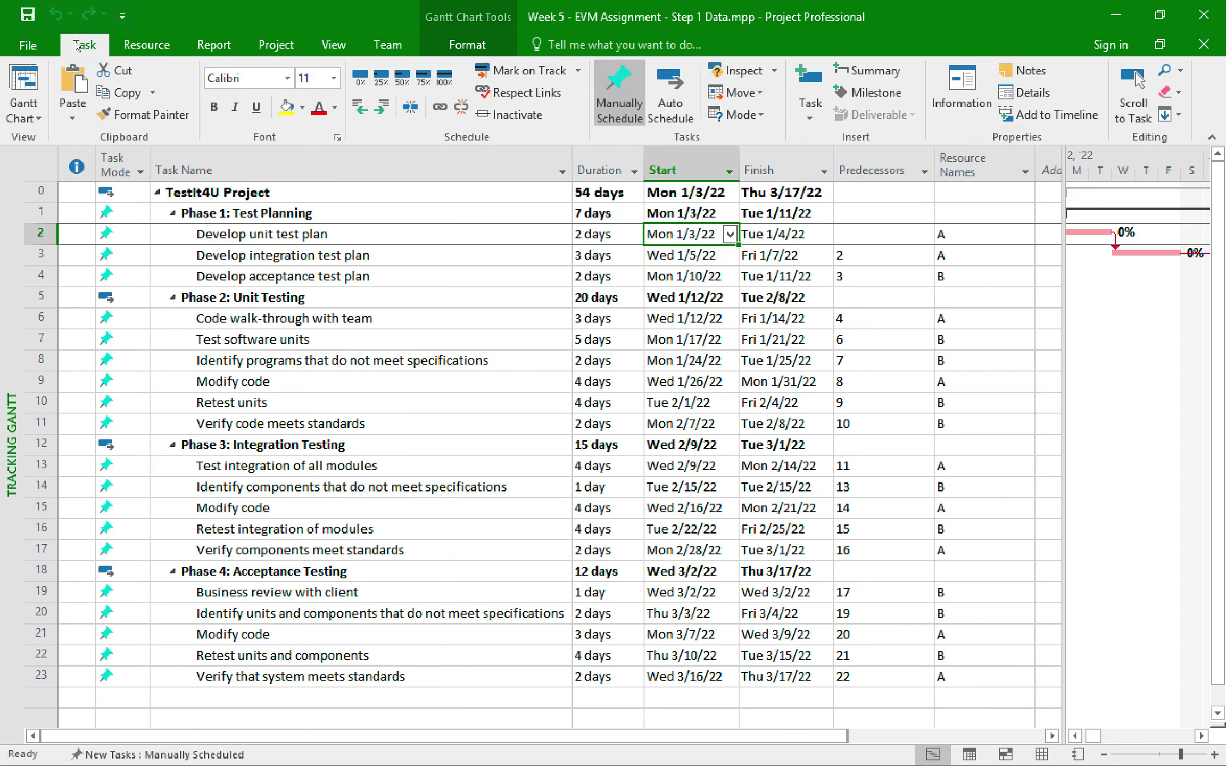
left_click(31, 113)
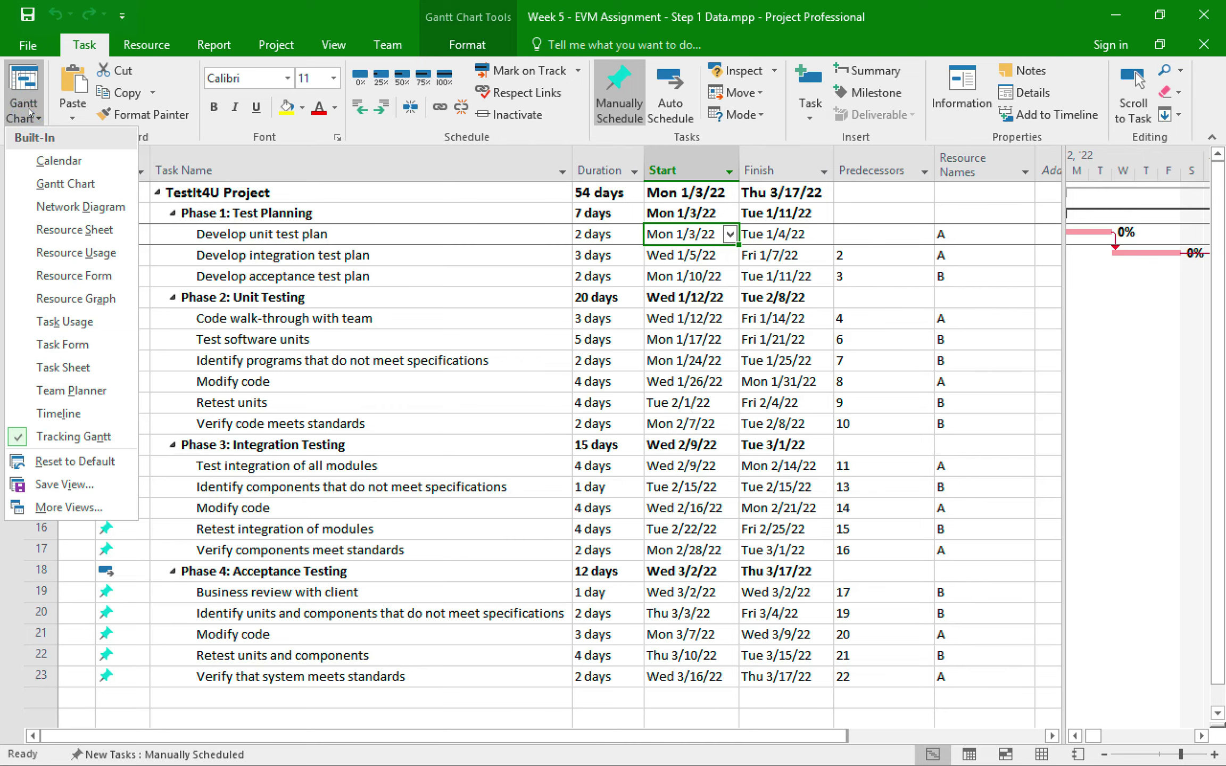
left_click(66, 224)
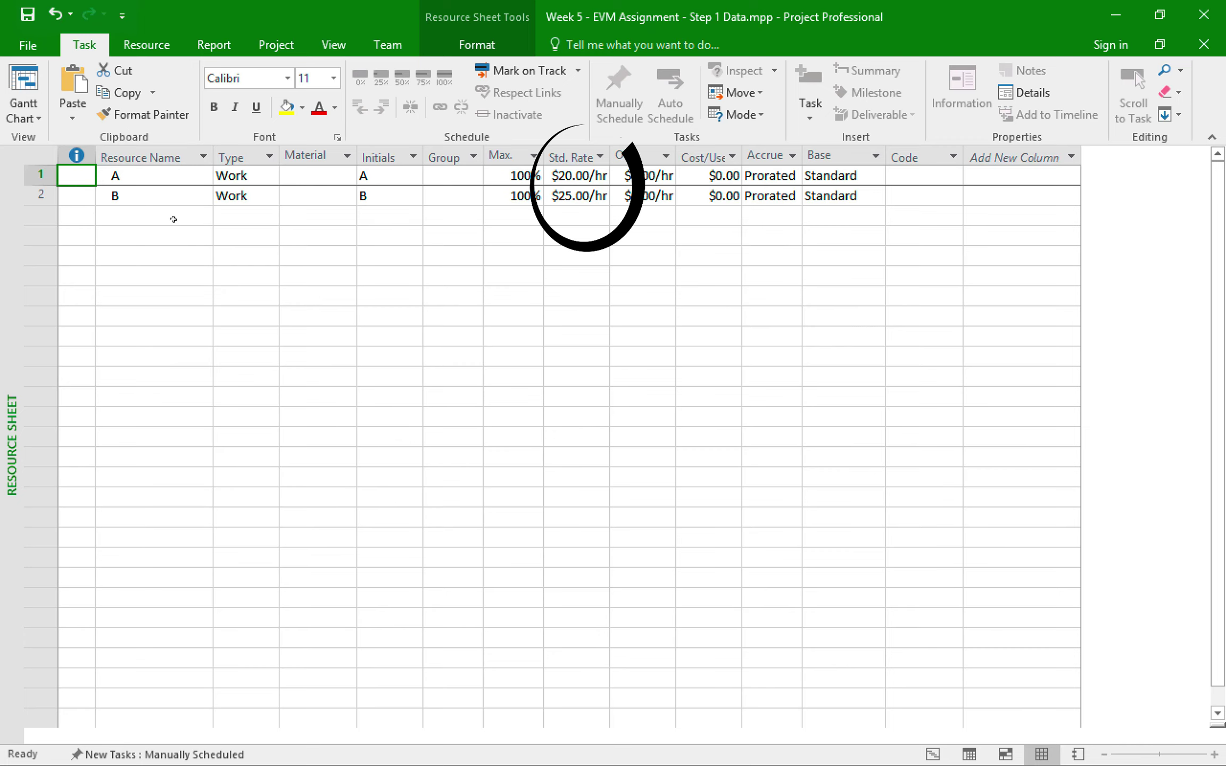
Return to the Tracking Gantt and enlarge the chart to show the January 2022 bars.
left_click(16, 77)
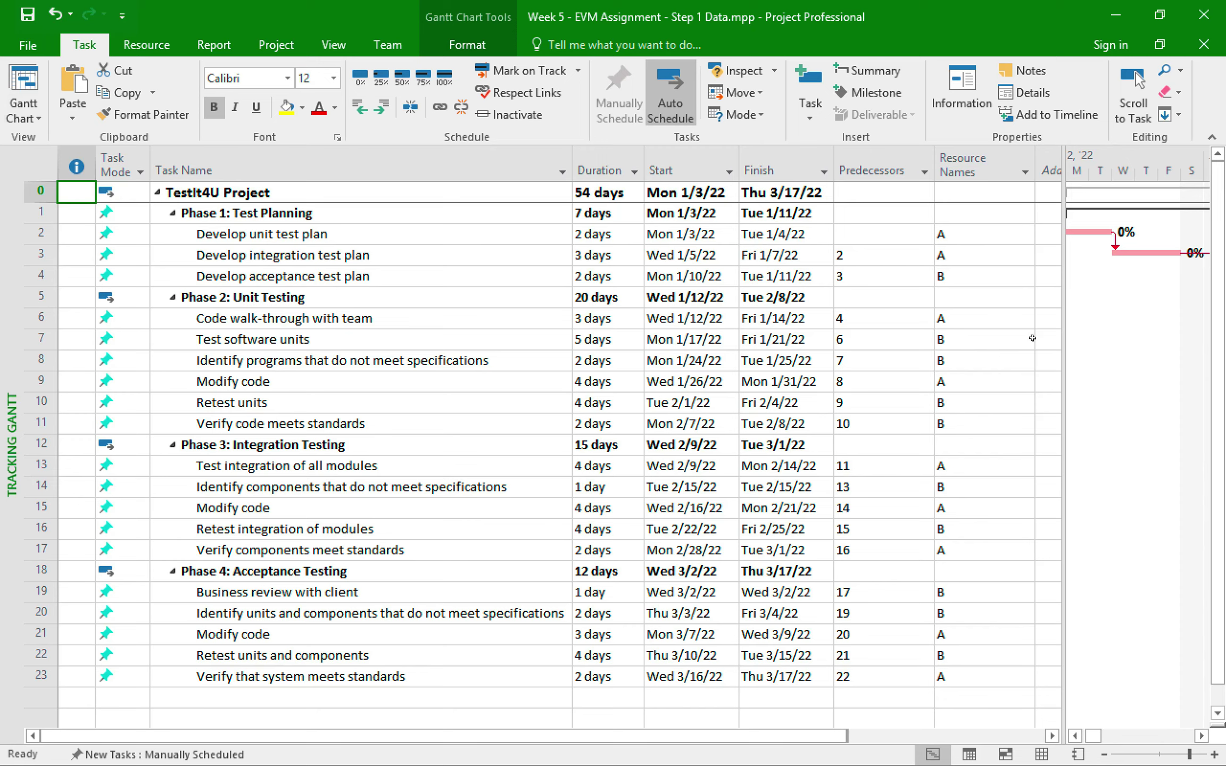
left_click_drag(1062, 347, 609, 346)
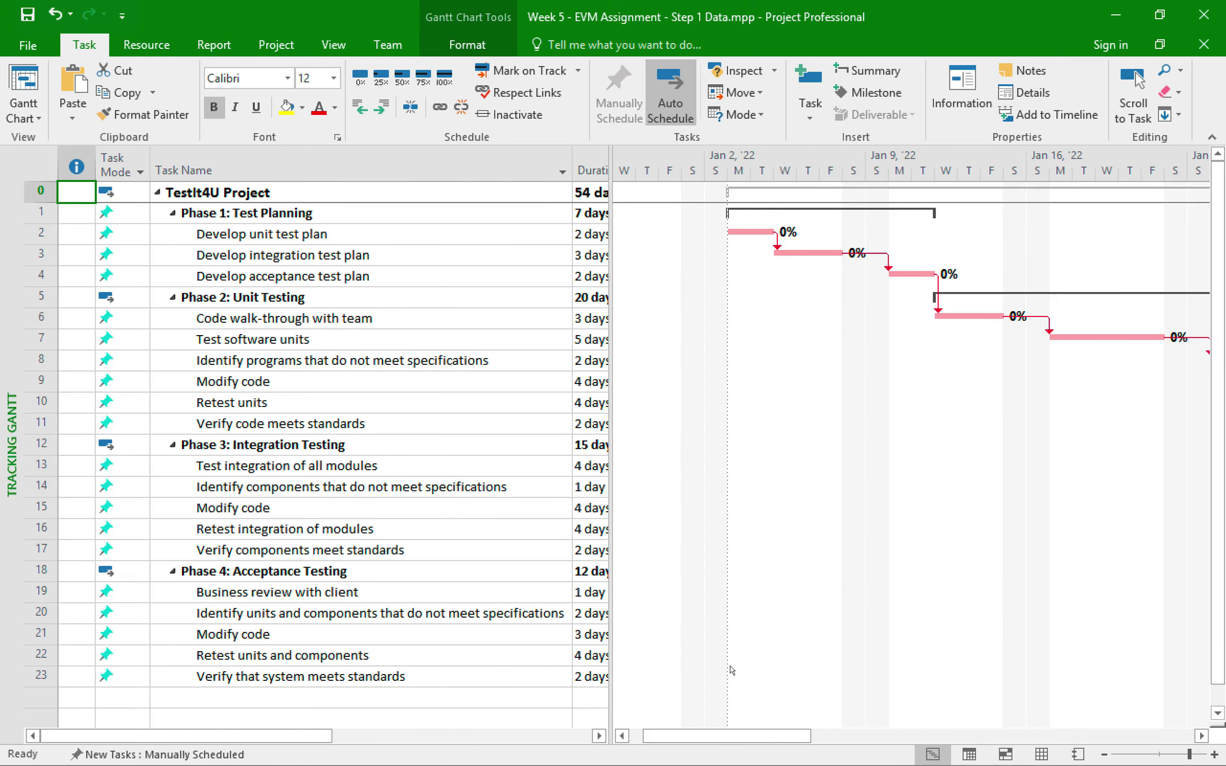
mouse_move(712, 733)
left_mouse_down()
mouse_move(882, 734)
mouse_move(899, 717)
mouse_move(991, 724)
mouse_move(705, 736)
mouse_move(736, 731)
left_mouse_up()
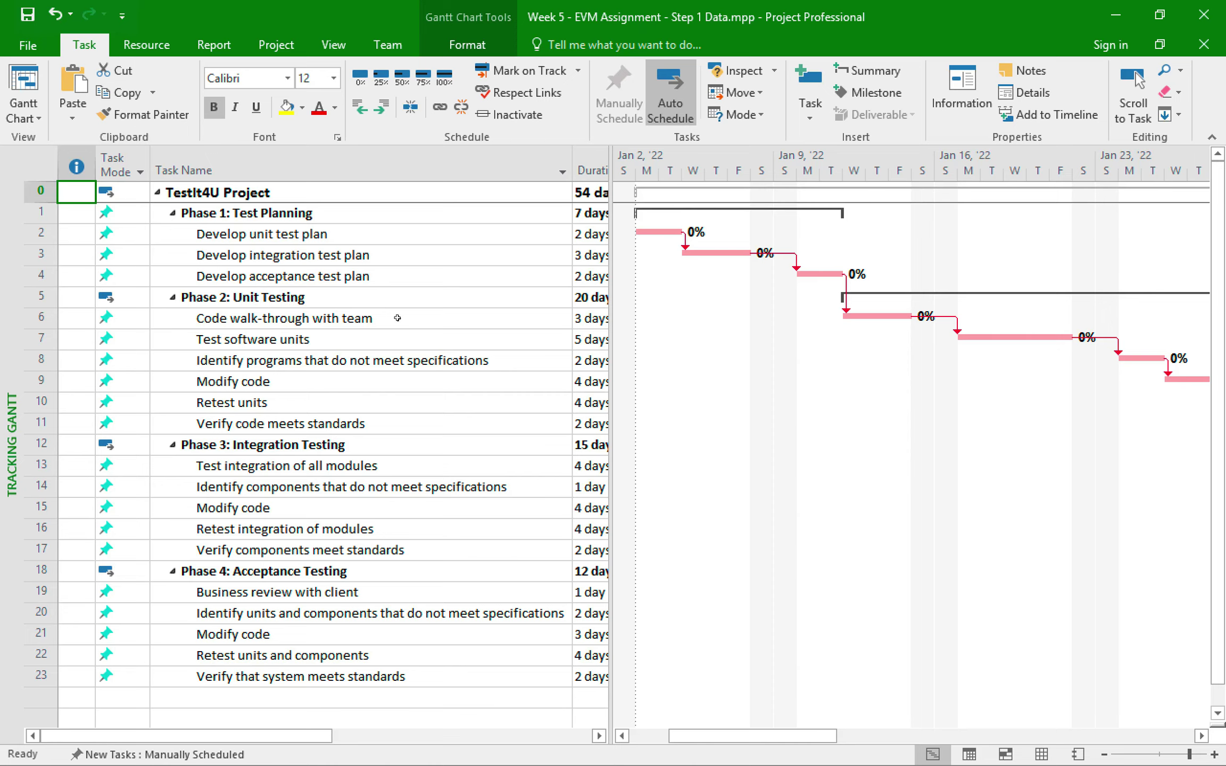
Set Baseline for the entire project, keeping the default Baseline slot.
left_click(273, 44)
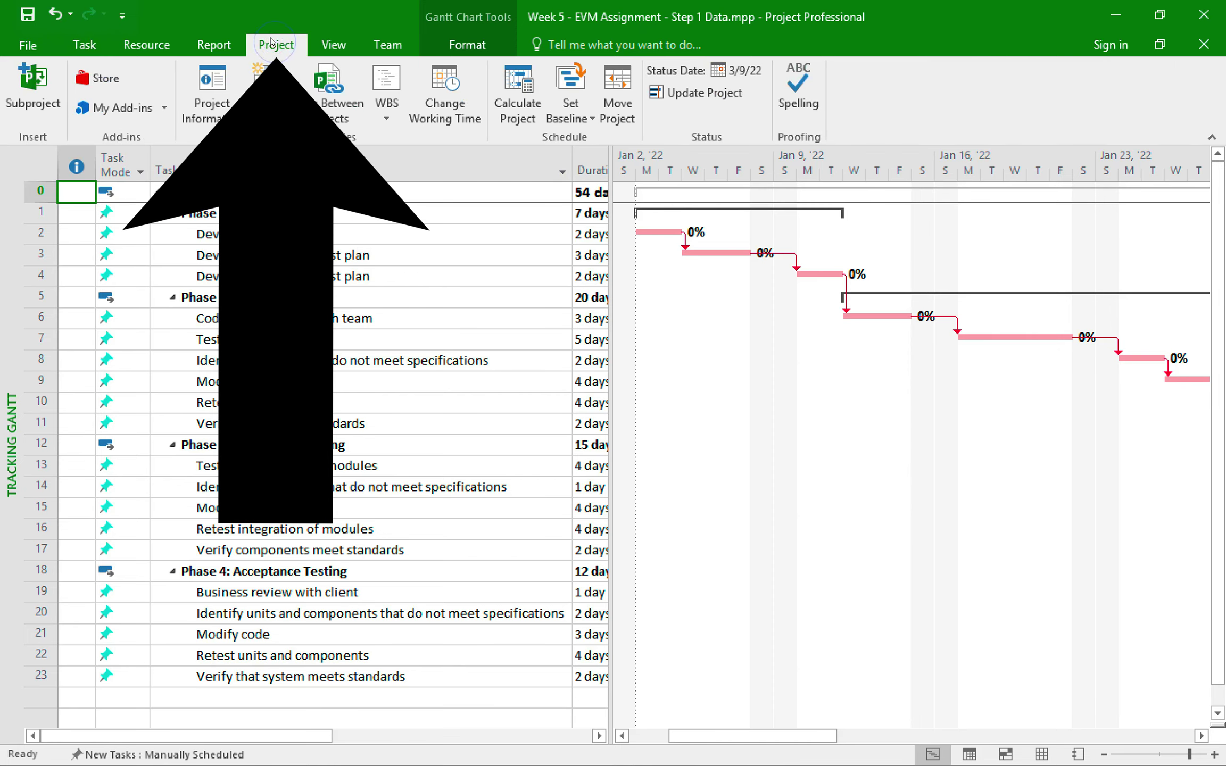
left_click(569, 80)
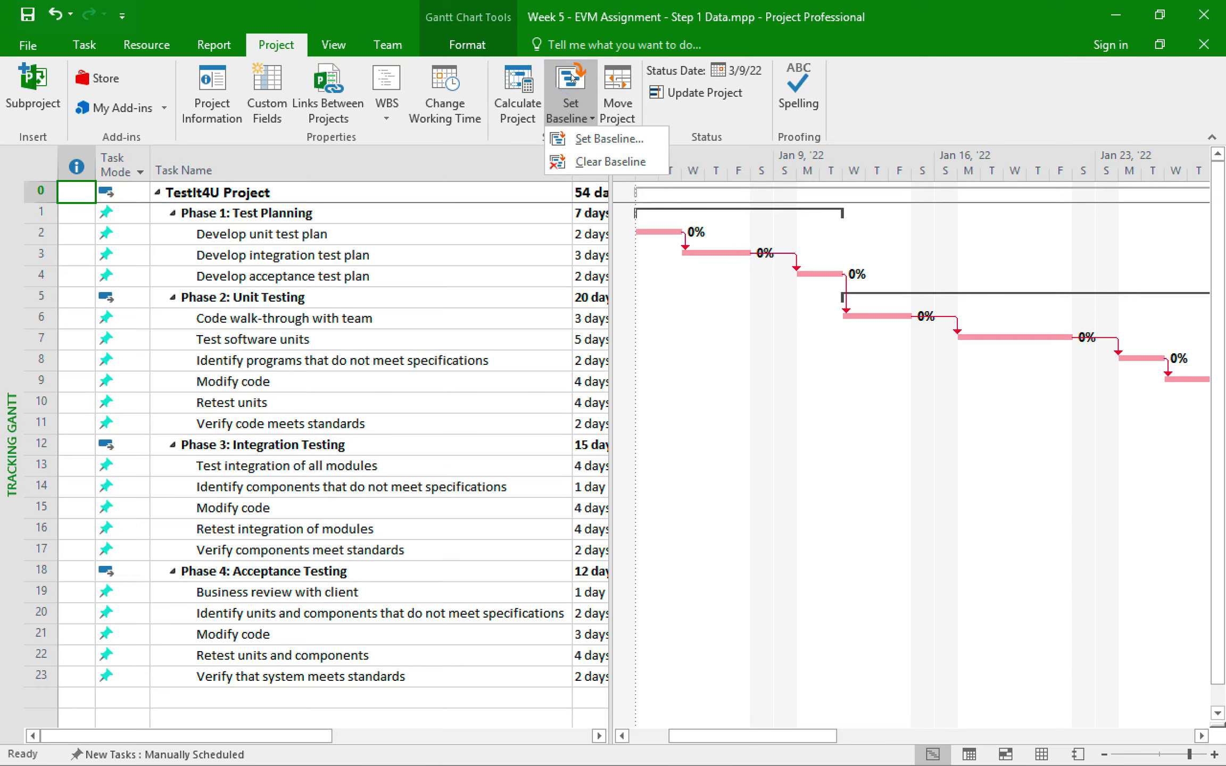
left_click(635, 138)
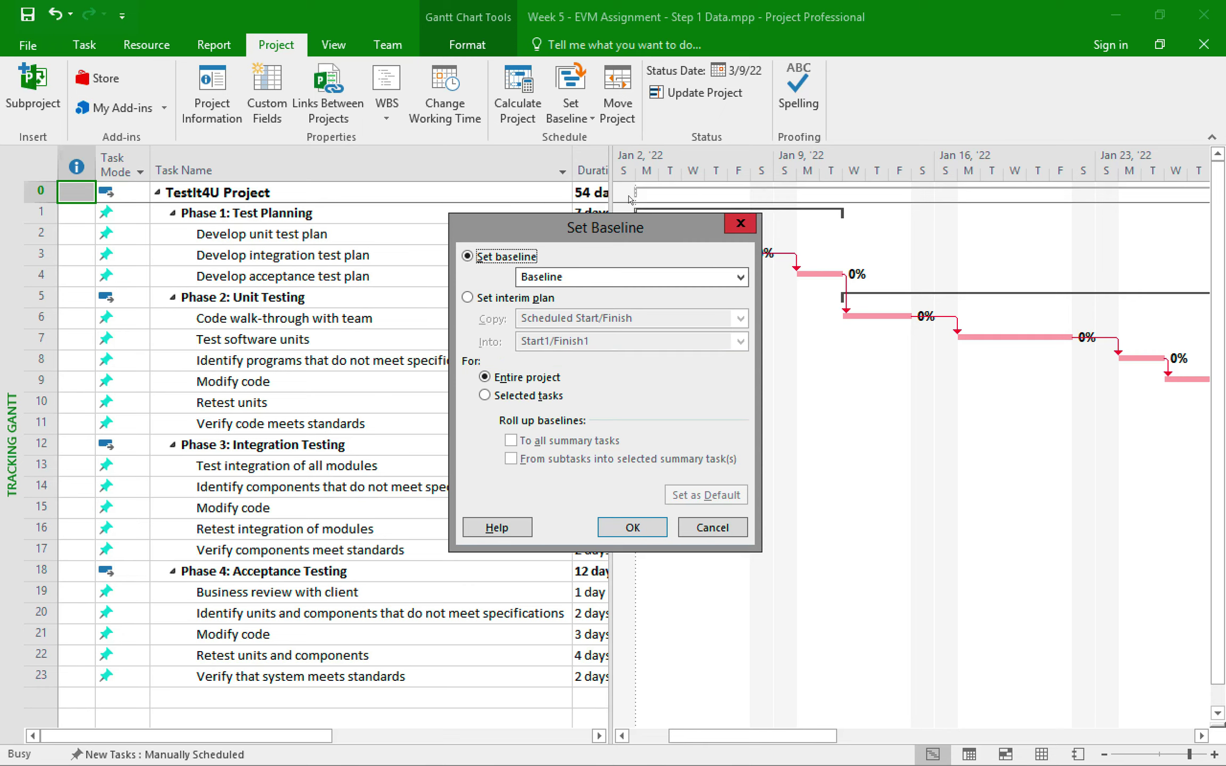
left_click(740, 276)
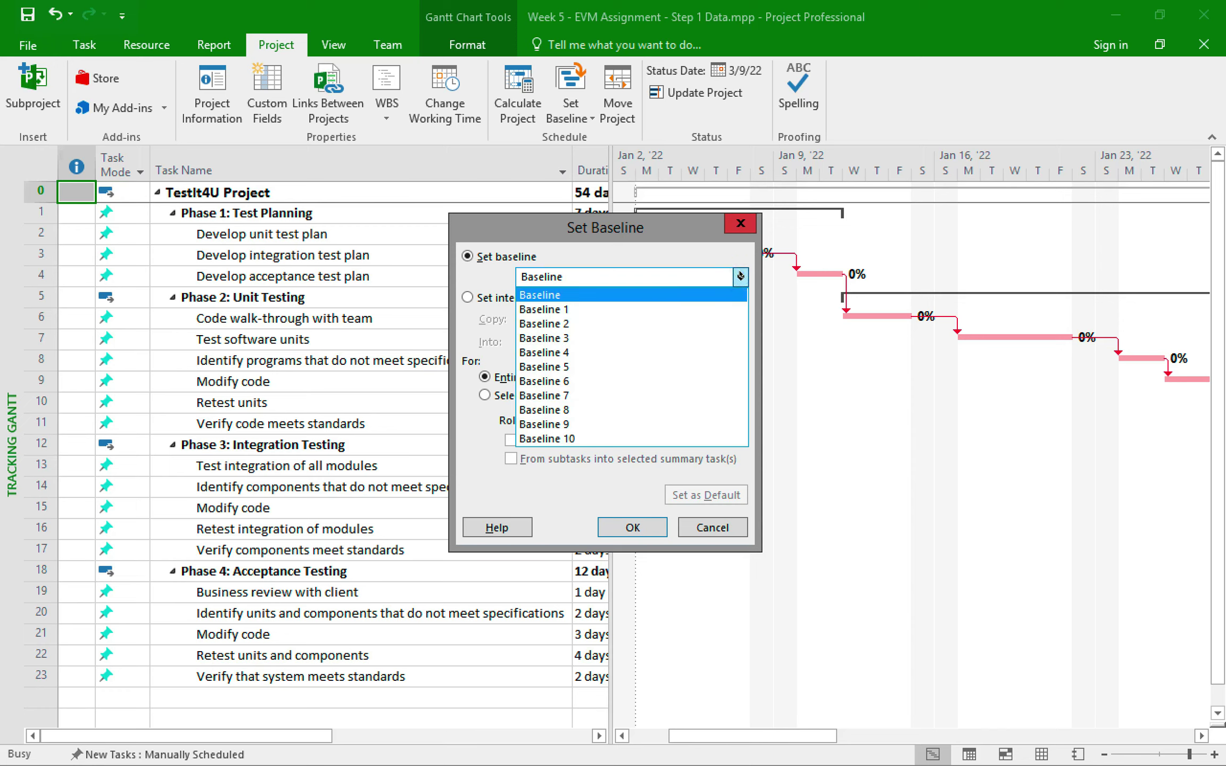
left_click(741, 276)
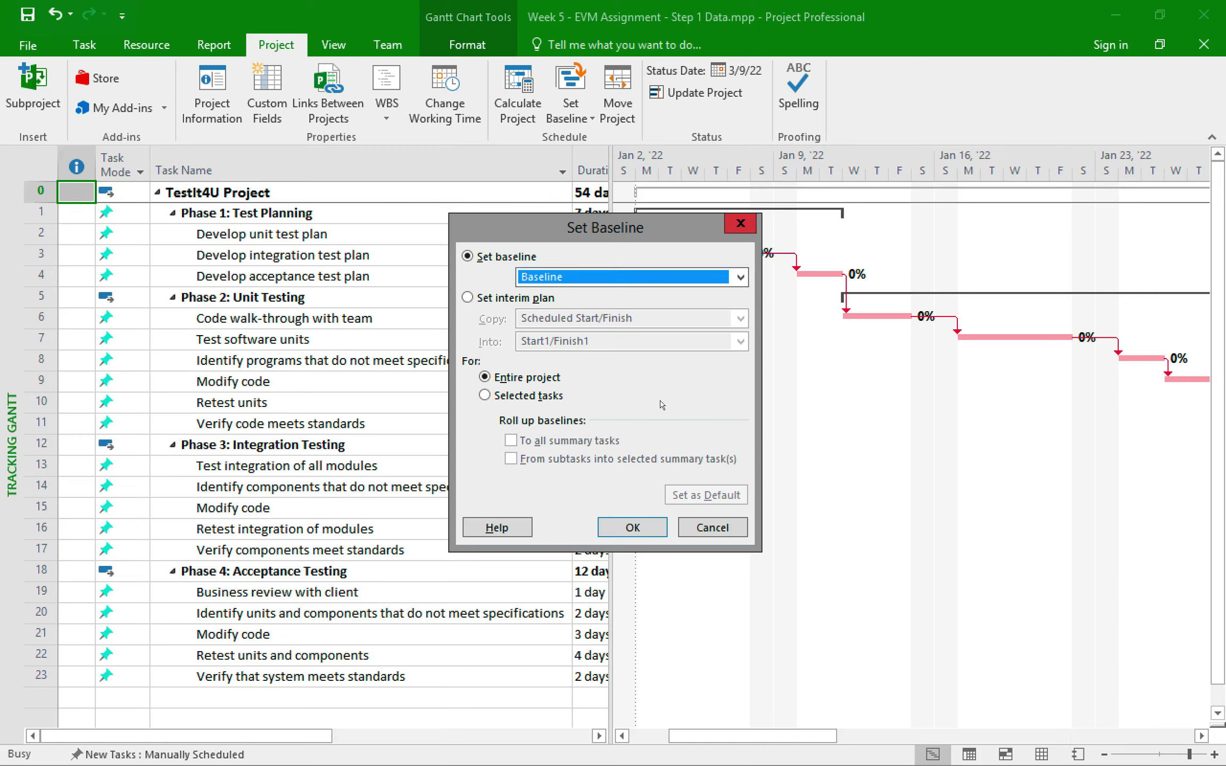
left_click(641, 525)
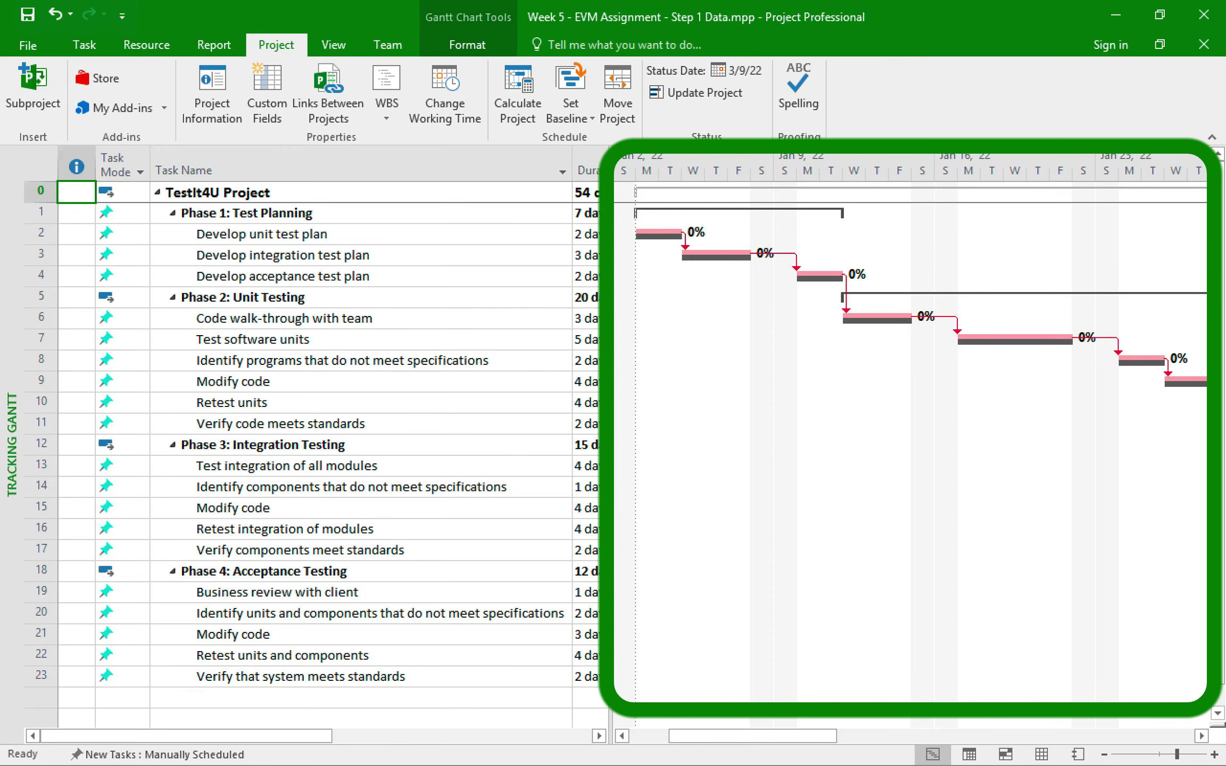
Widen the task table to show Duration, Start and Finish, and scroll the chart back to Jan 2.
left_click_drag(611, 322, 806, 306)
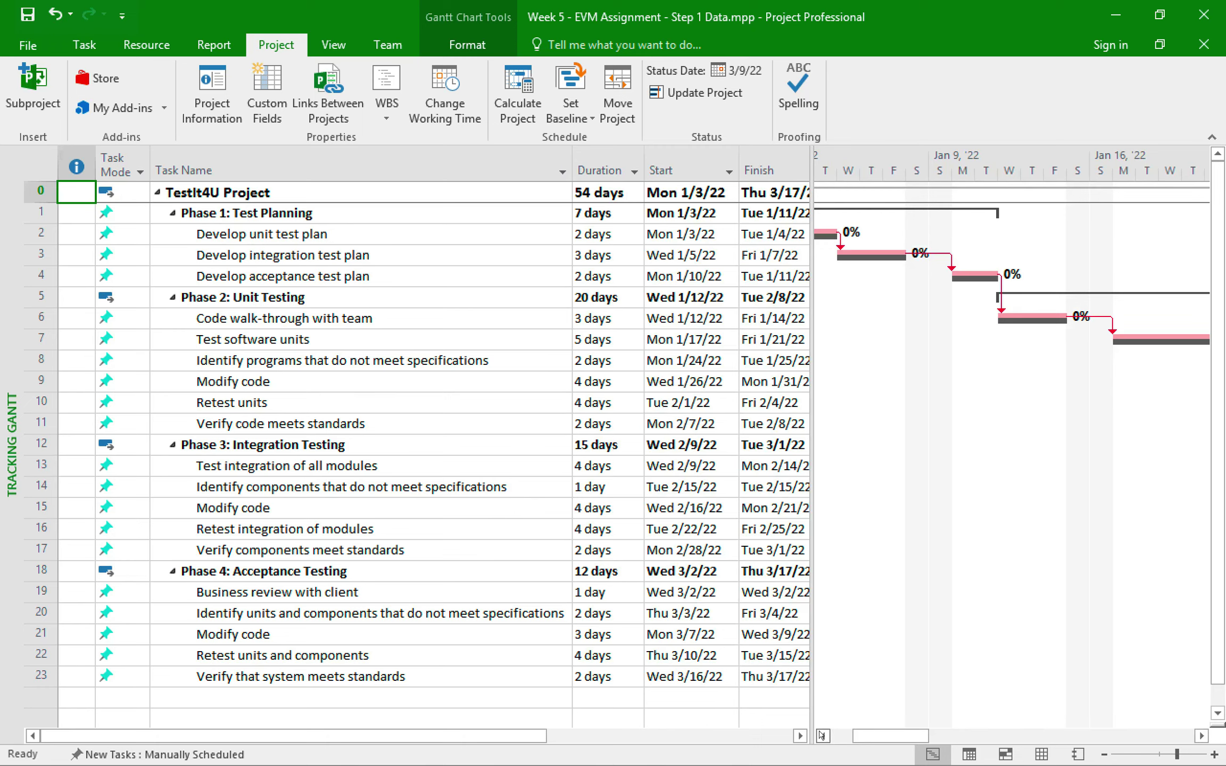
left_click(822, 735)
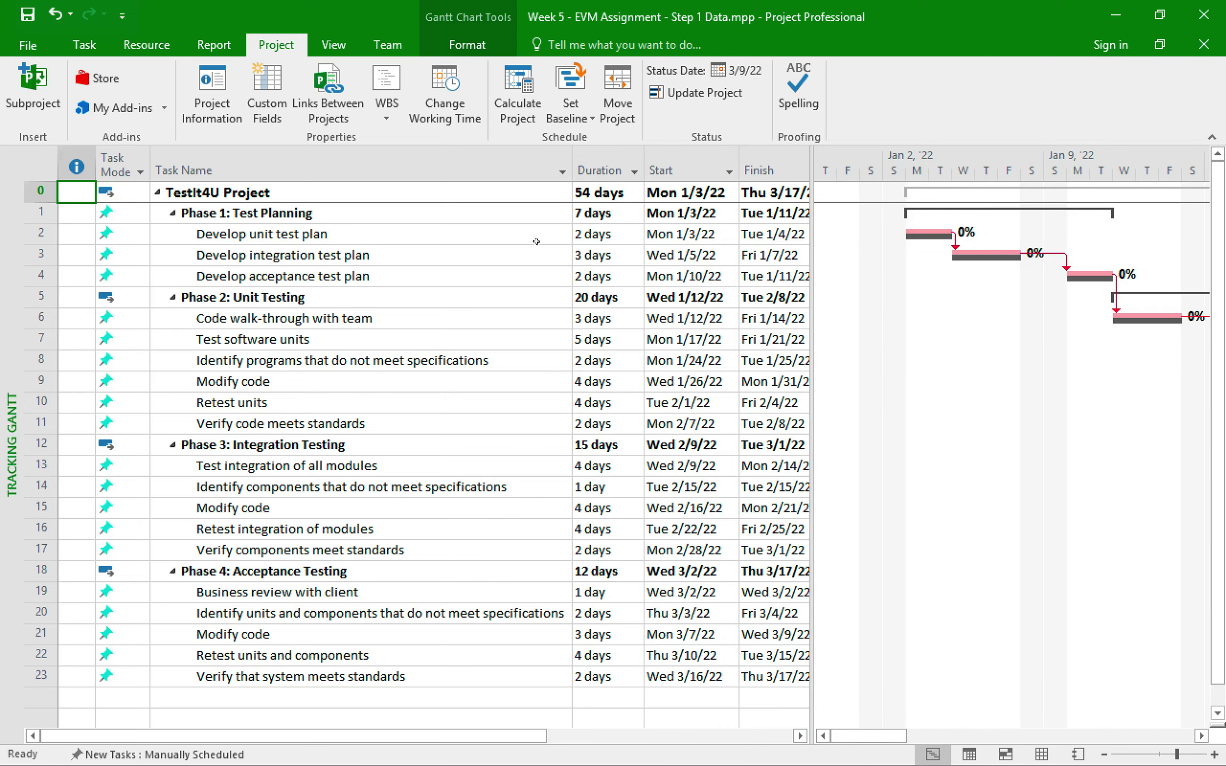
Change the duration of Develop unit test plan to 3 days.
left_click(553, 234)
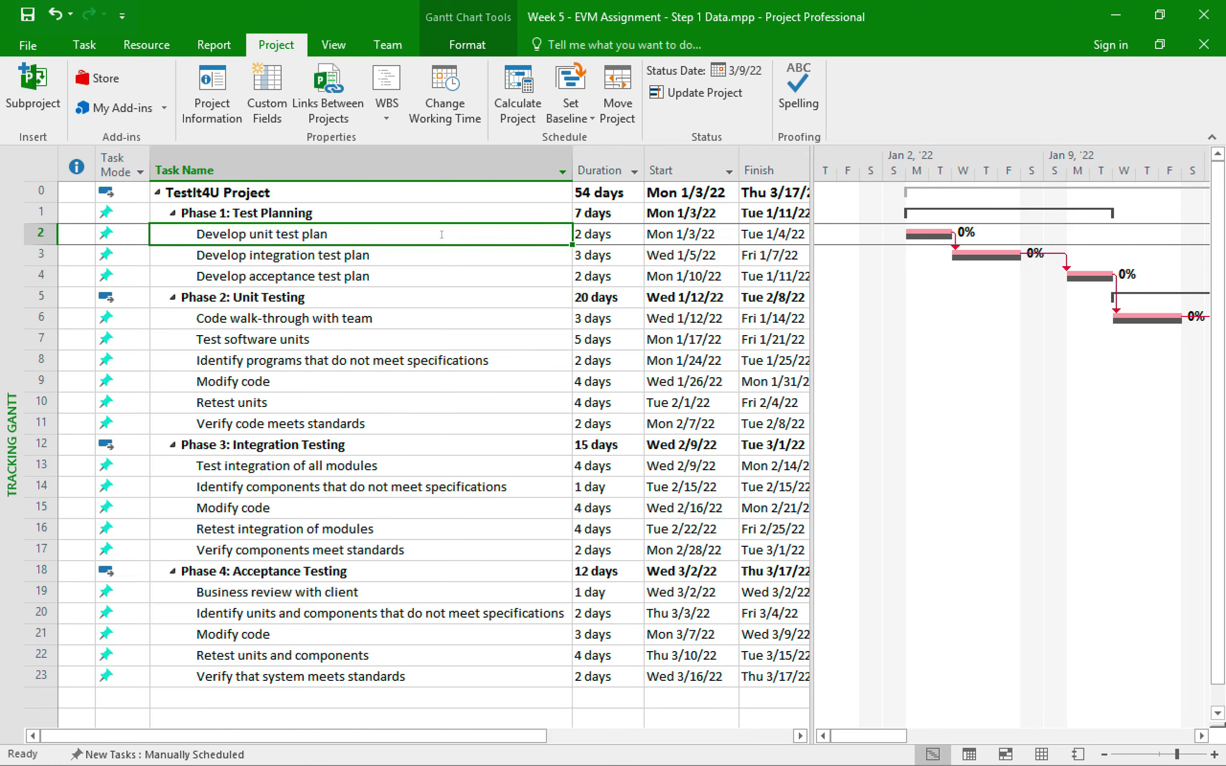
left_click(587, 234)
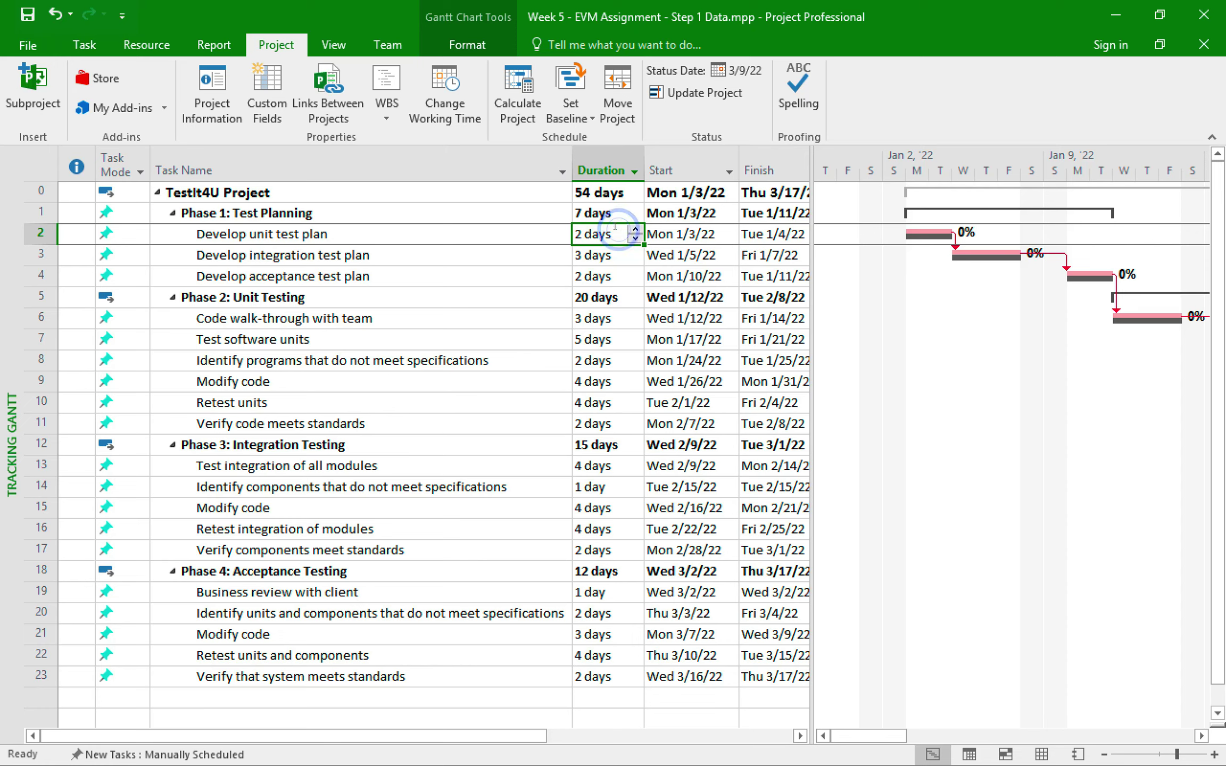
type("3")
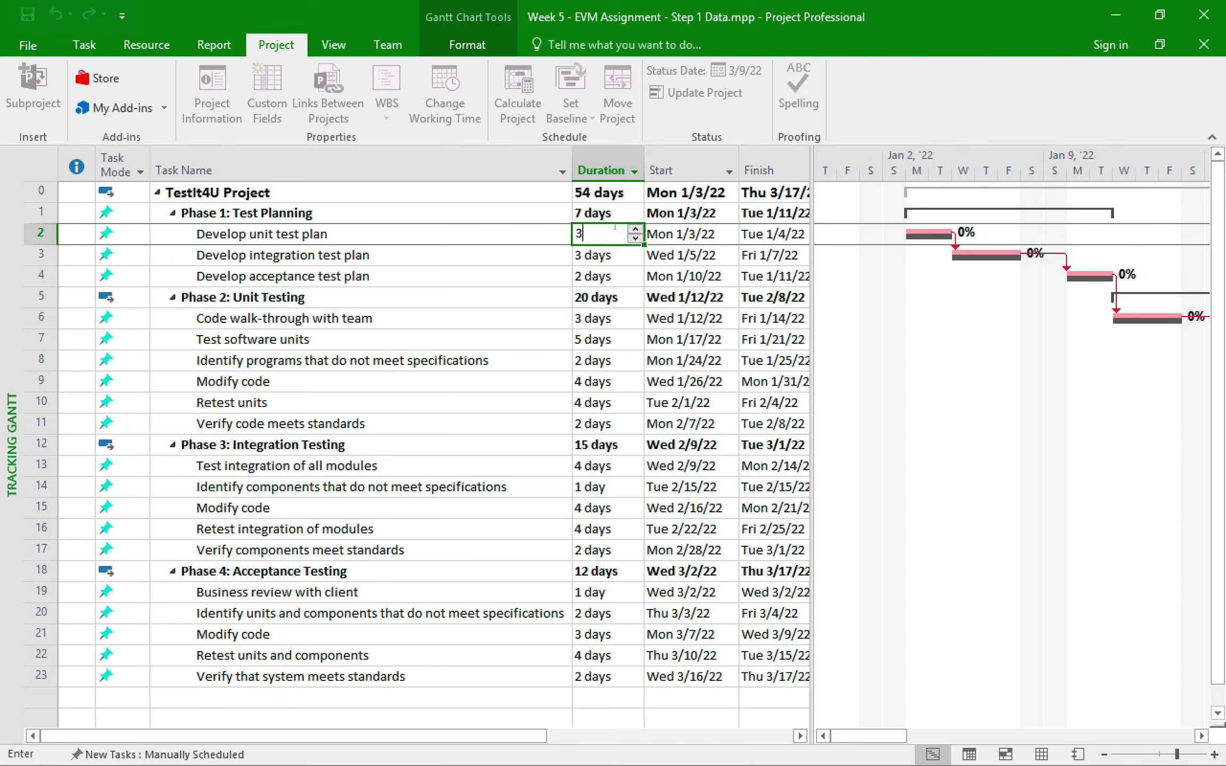
key("Return")
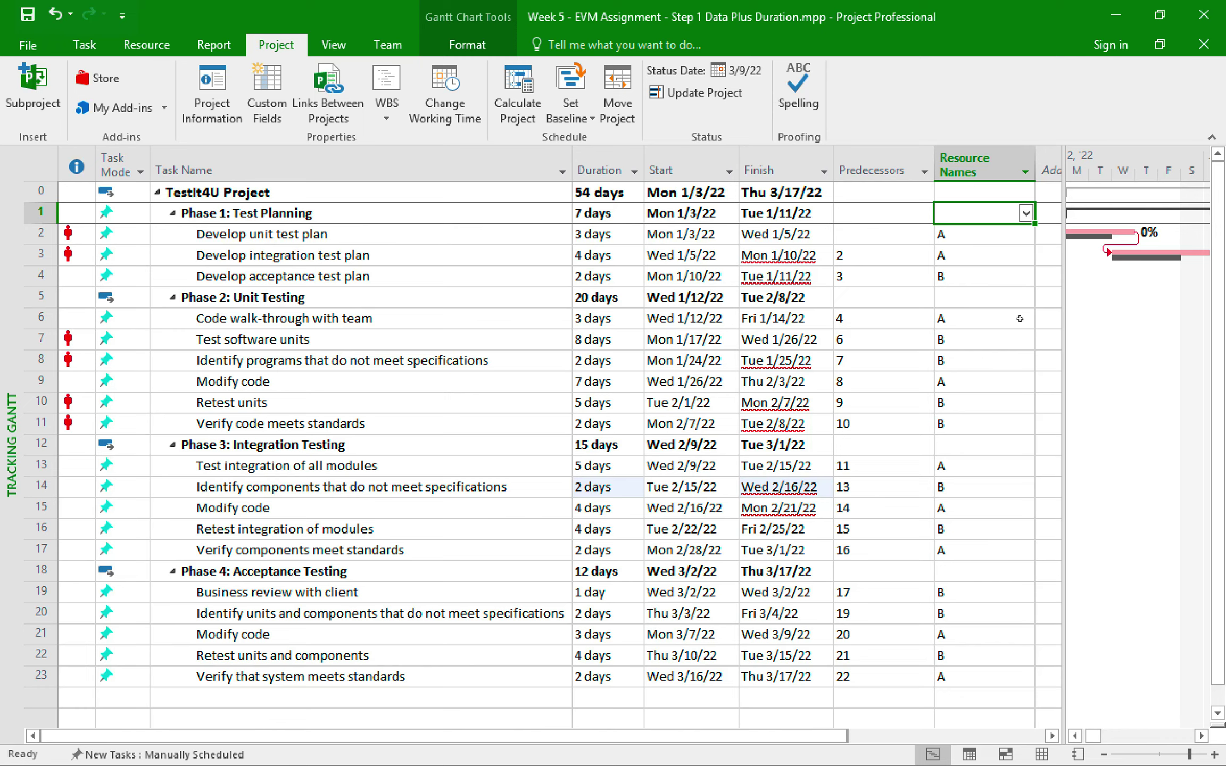
left_click_drag(1057, 324, 546, 361)
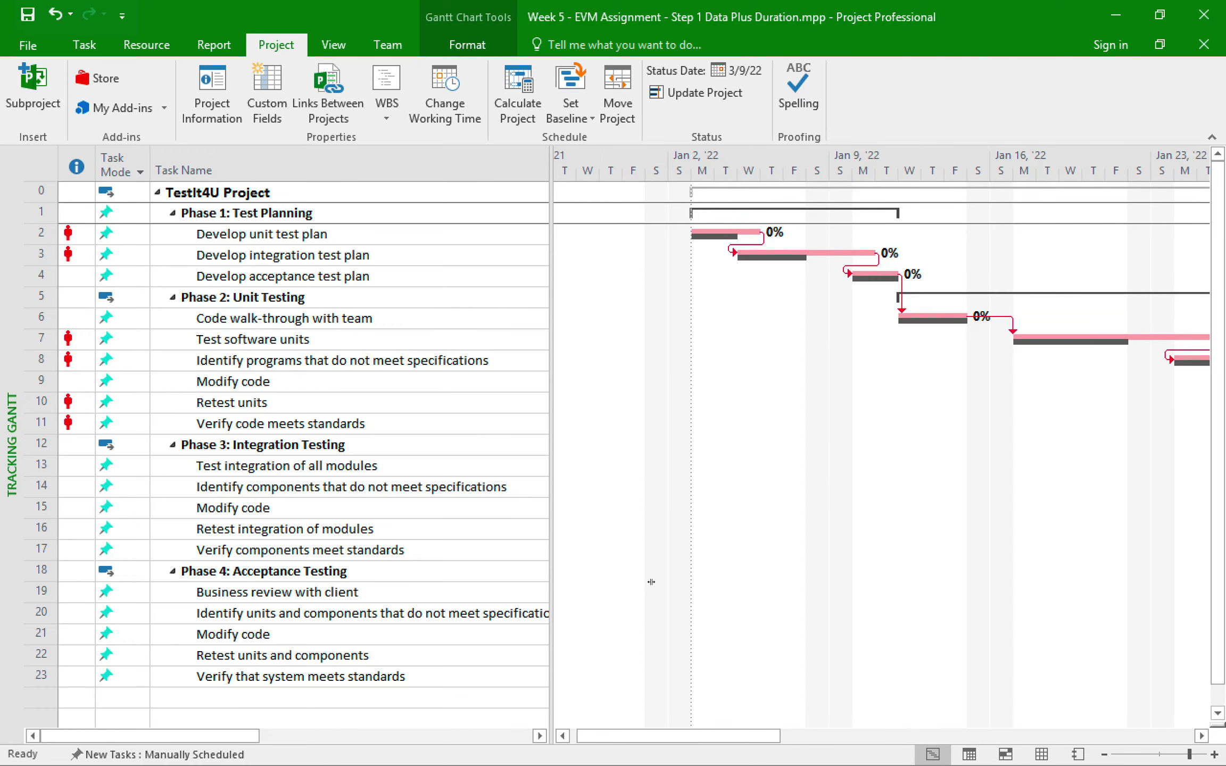
left_click_drag(702, 736, 834, 727)
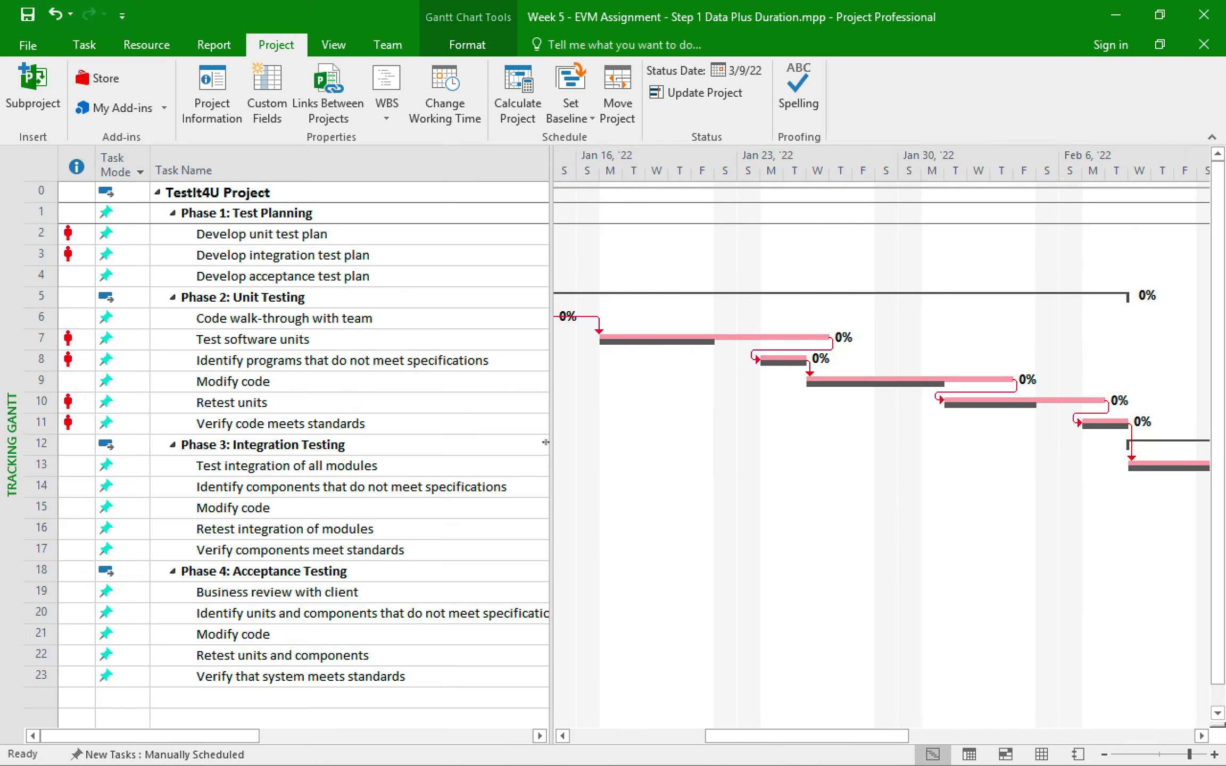
left_click_drag(543, 440, 1036, 446)
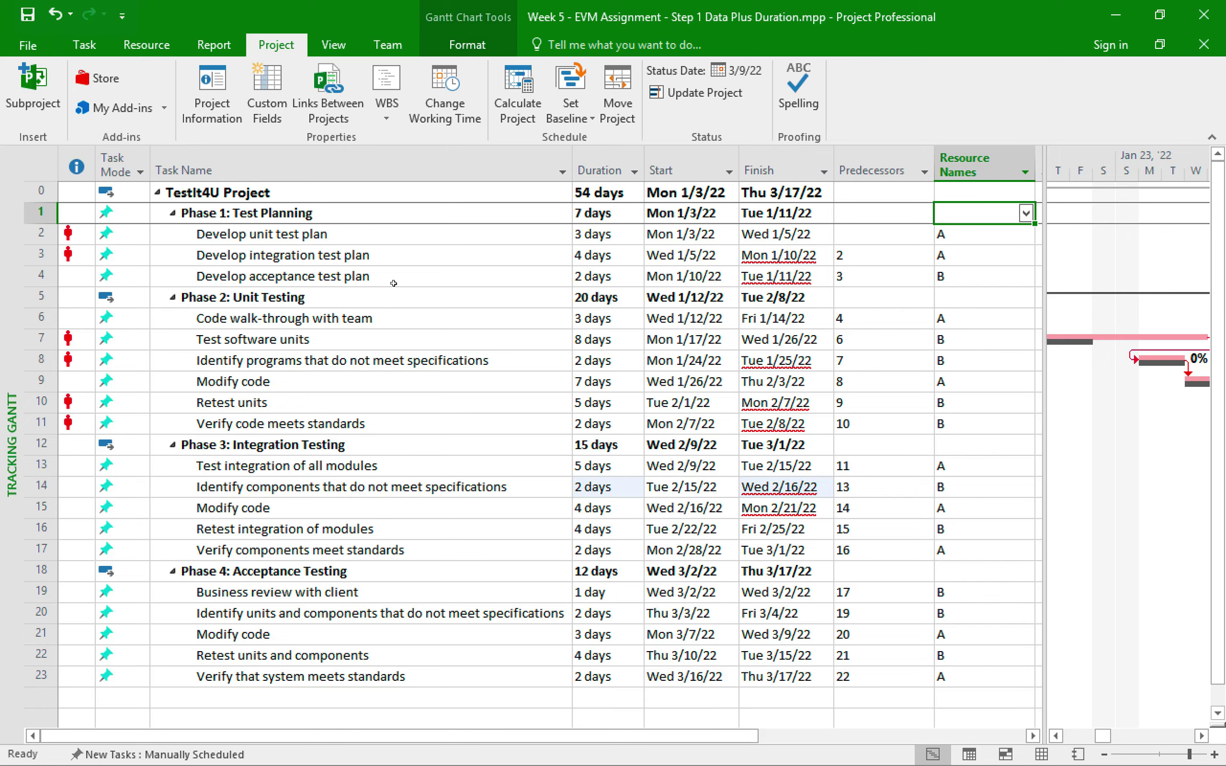
Mark Develop unit test plan 100% complete.
left_click(272, 237)
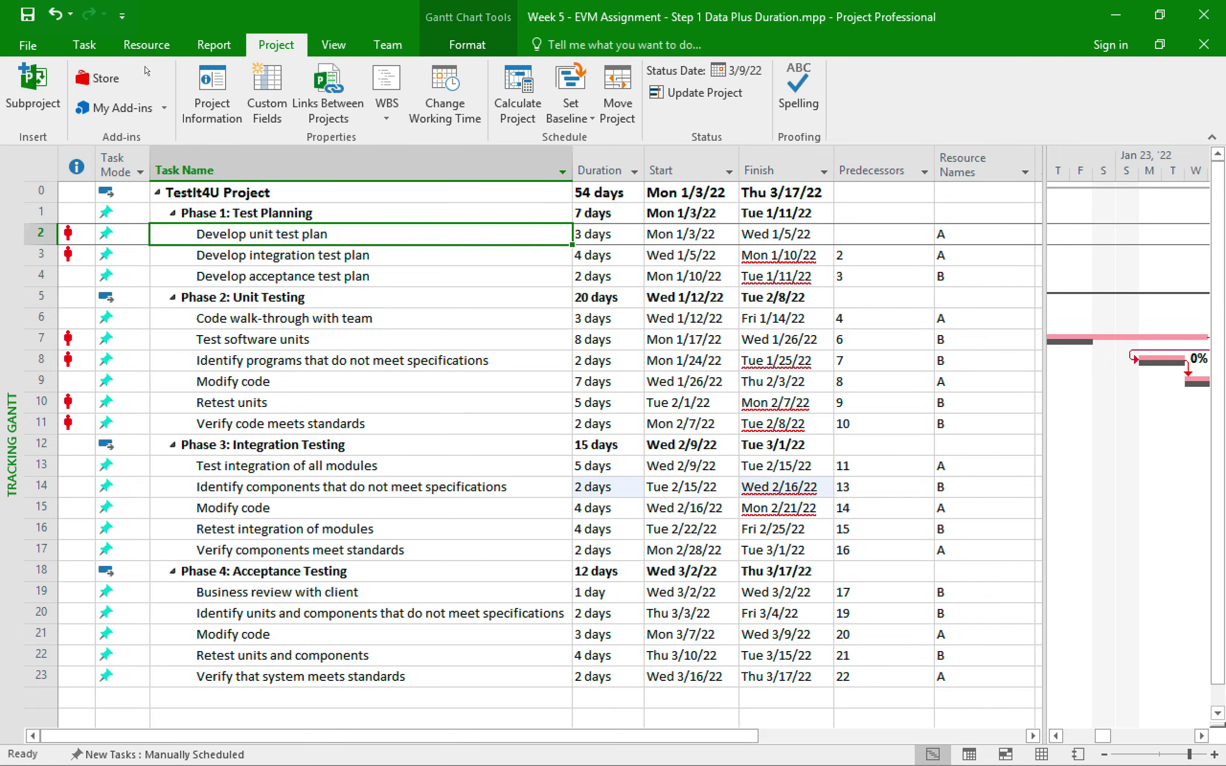
left_click(80, 44)
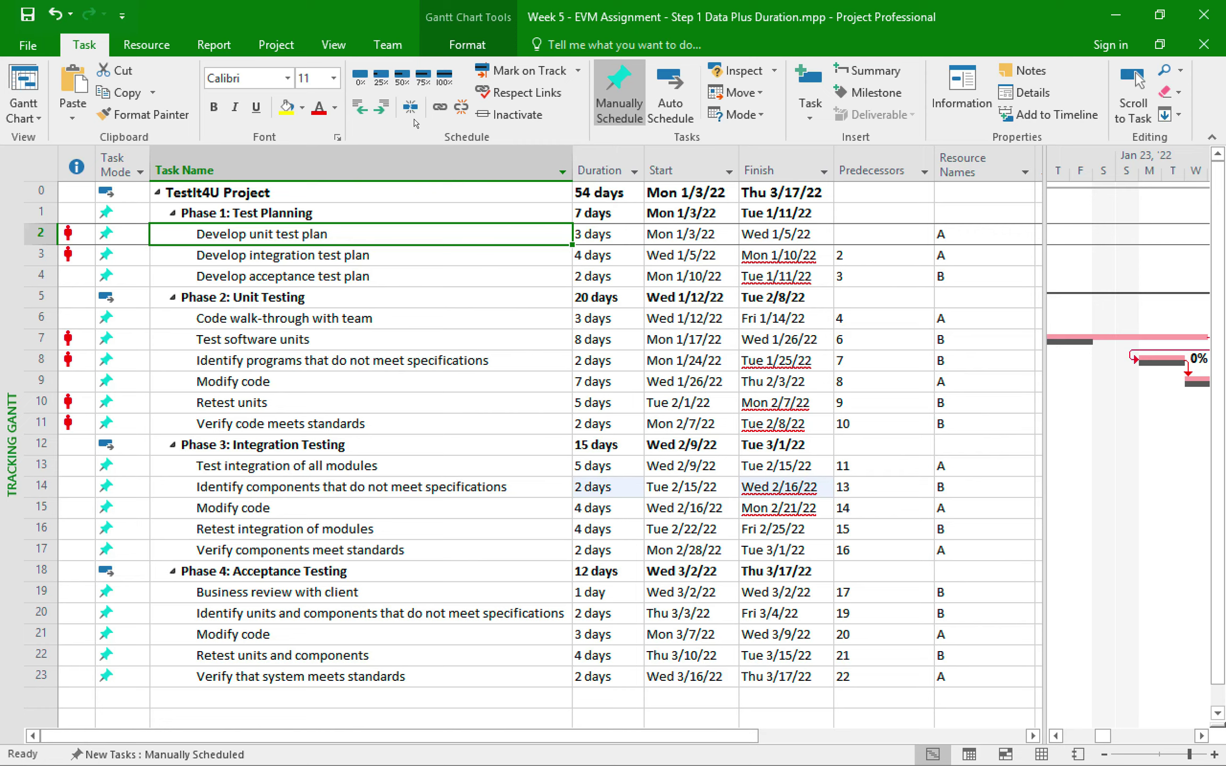
left_click(445, 77)
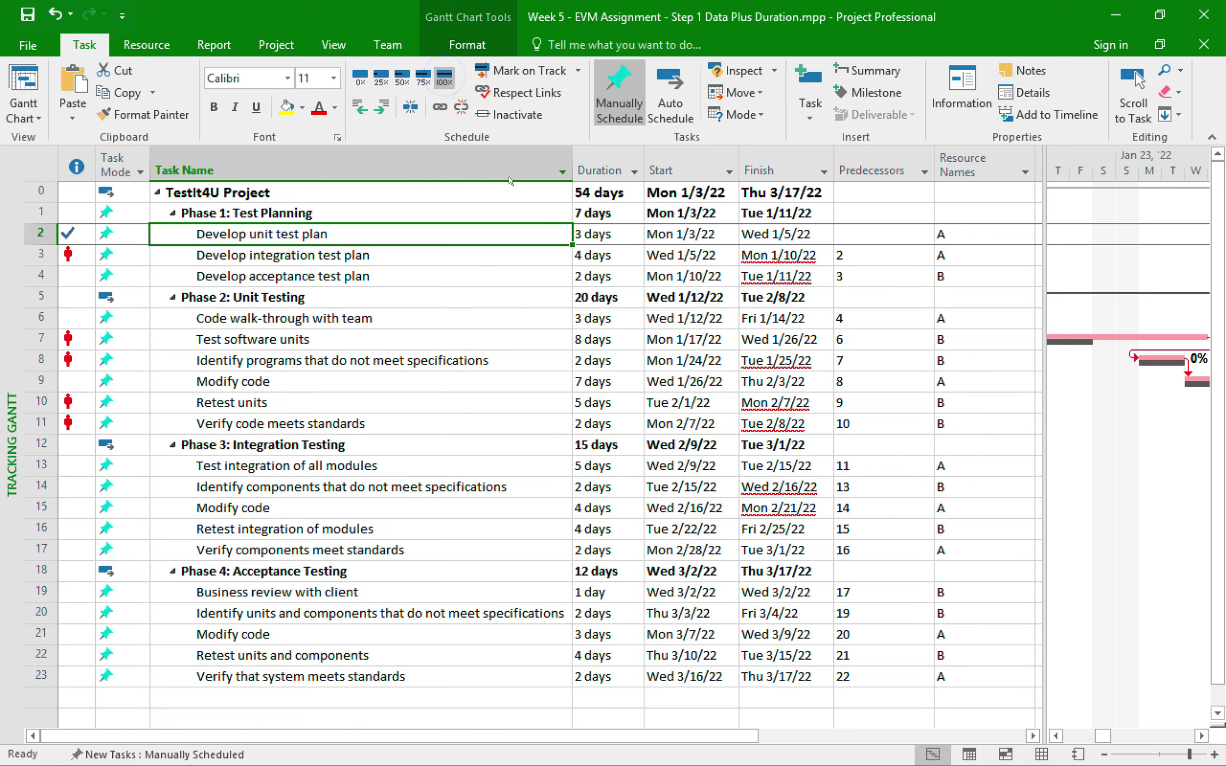
Scroll the chart to its start and widen the task table to expose Add New Column.
left_click(1056, 735)
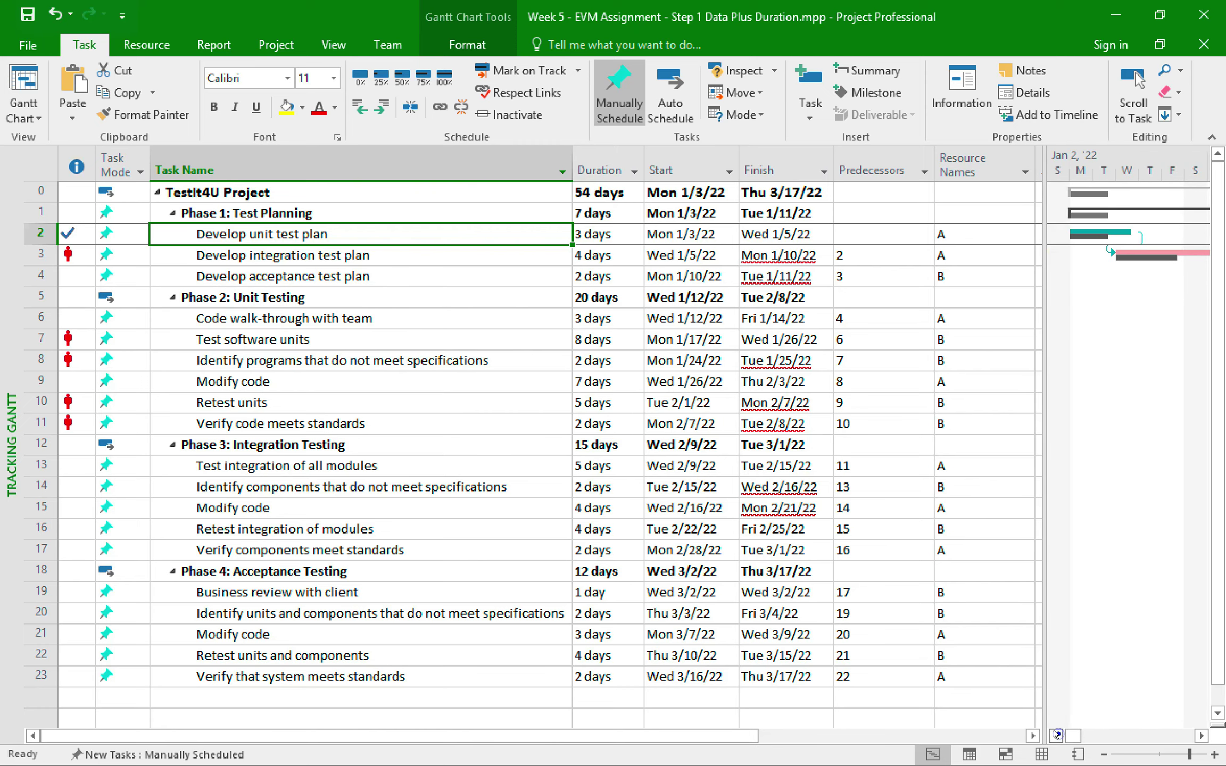
left_click(1055, 736)
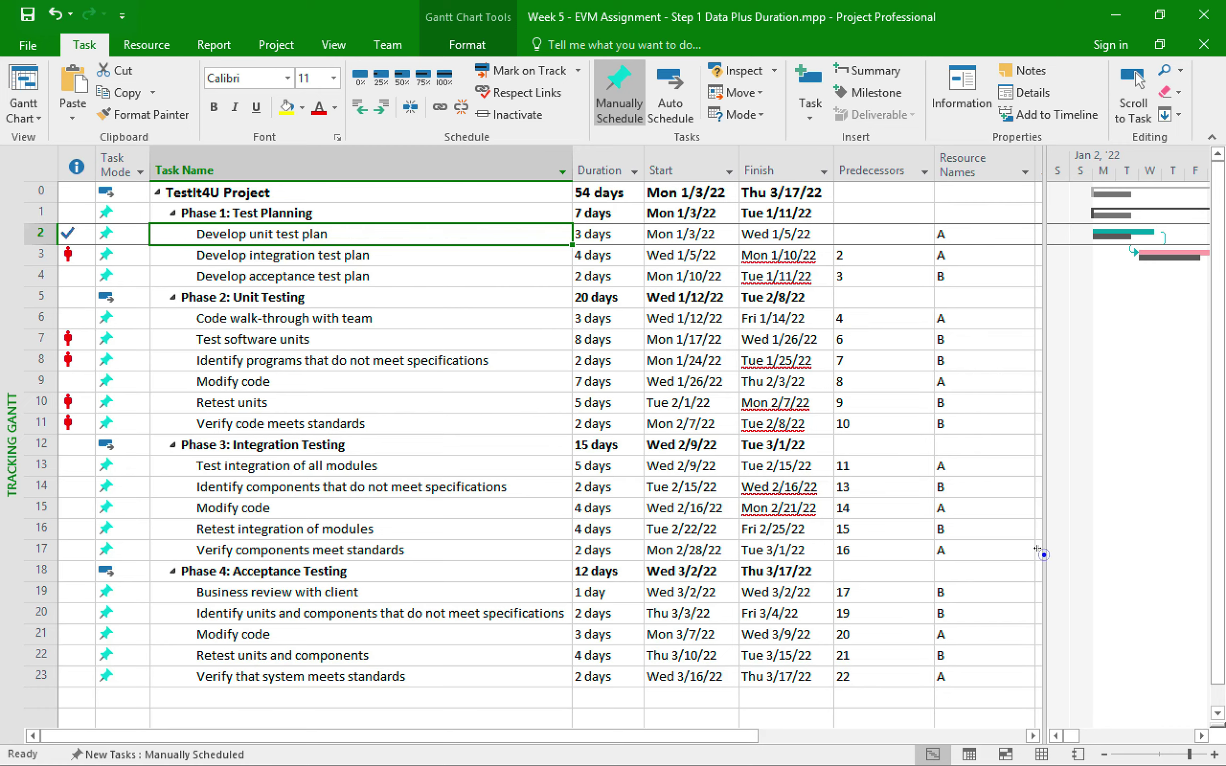
left_click_drag(1038, 549, 727, 553)
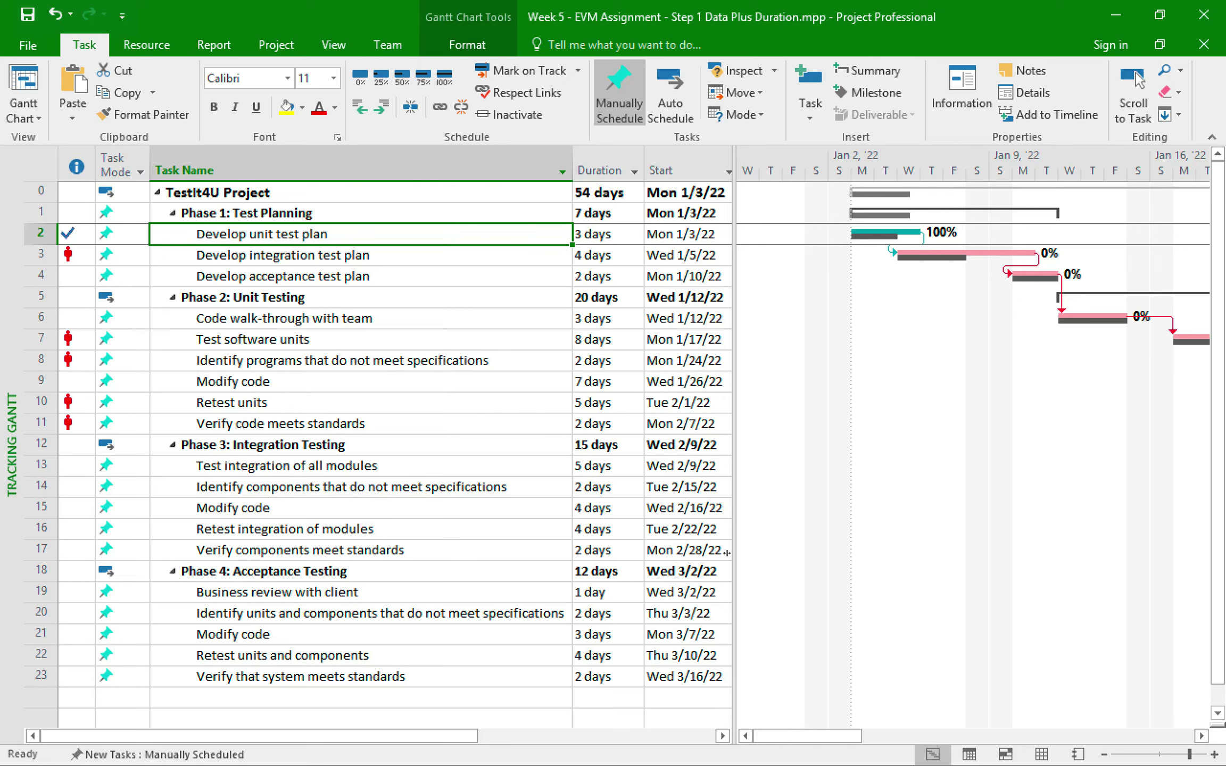
left_click_drag(727, 553, 1154, 547)
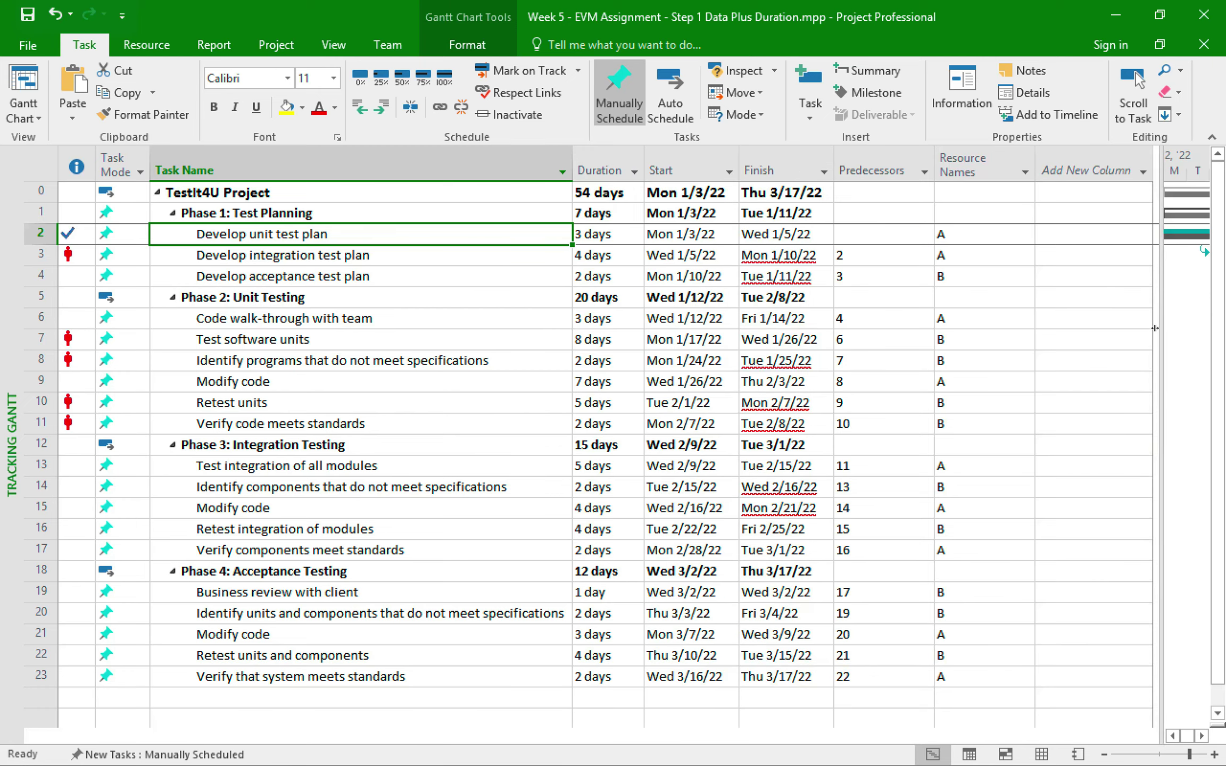
Add a % Complete column to the task table.
left_click(1083, 157)
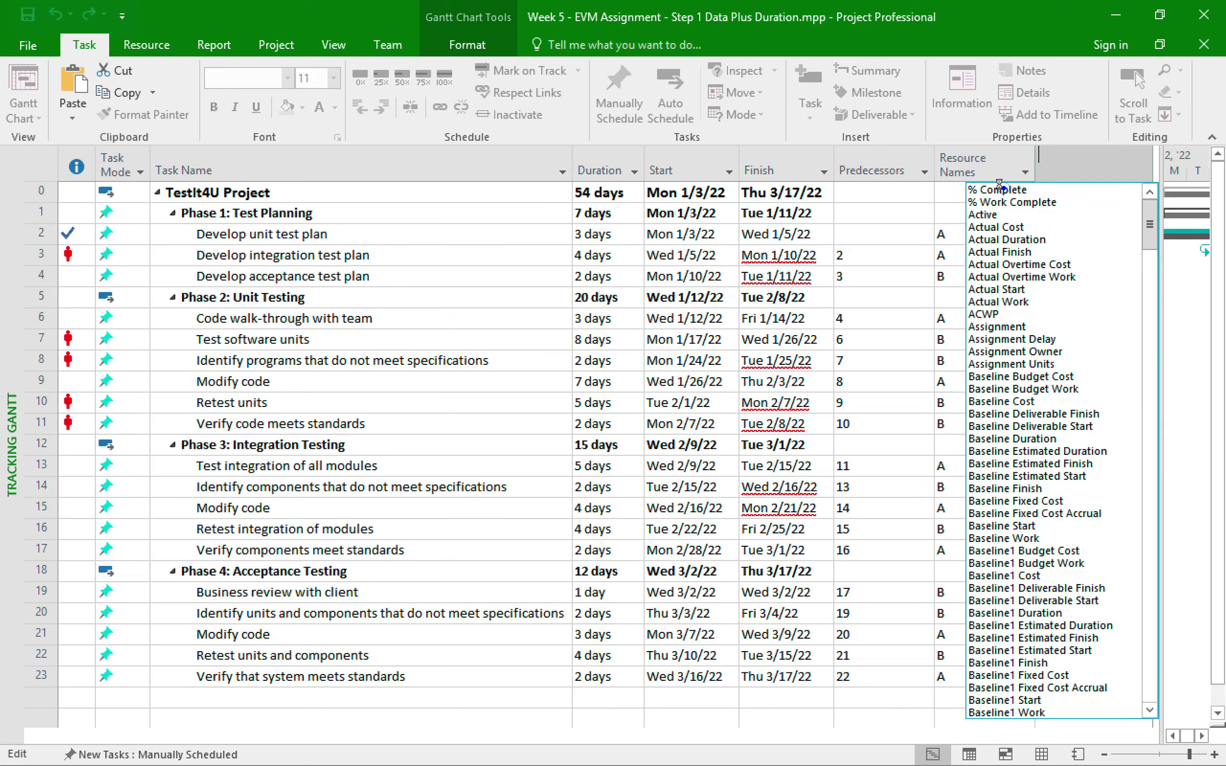
left_click(999, 189)
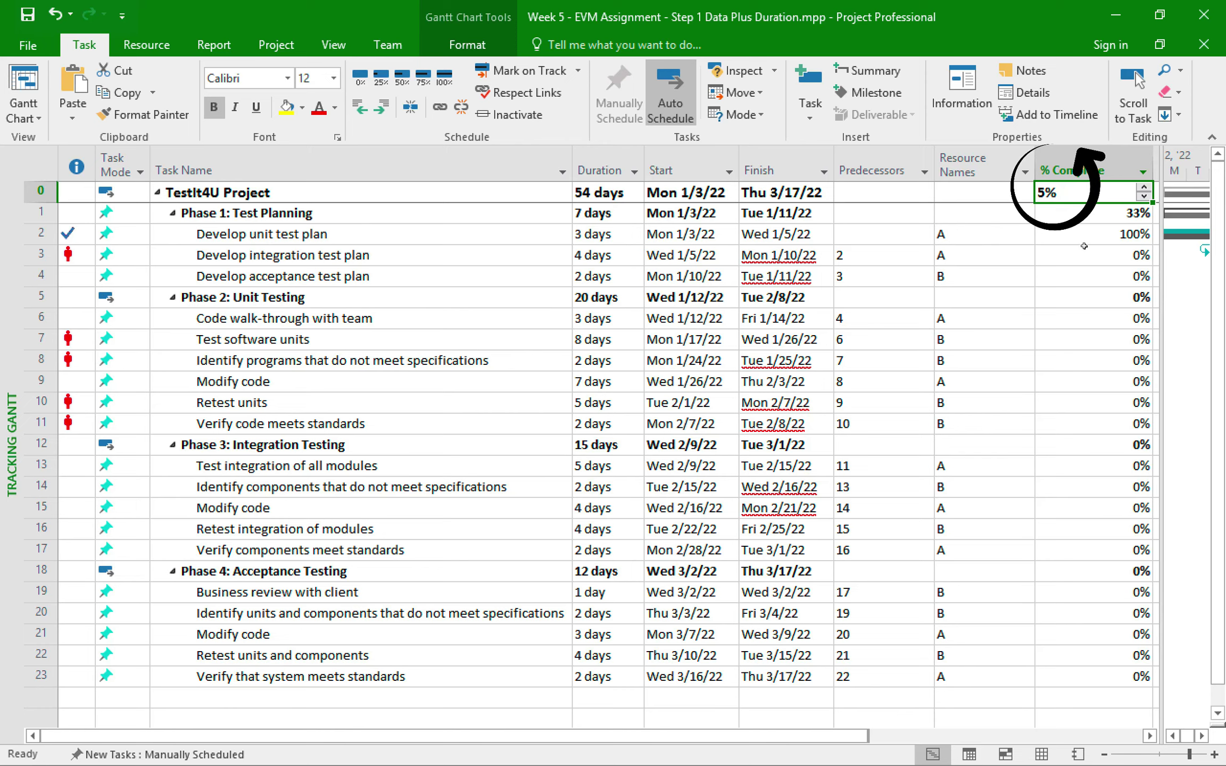
left_click(1113, 249)
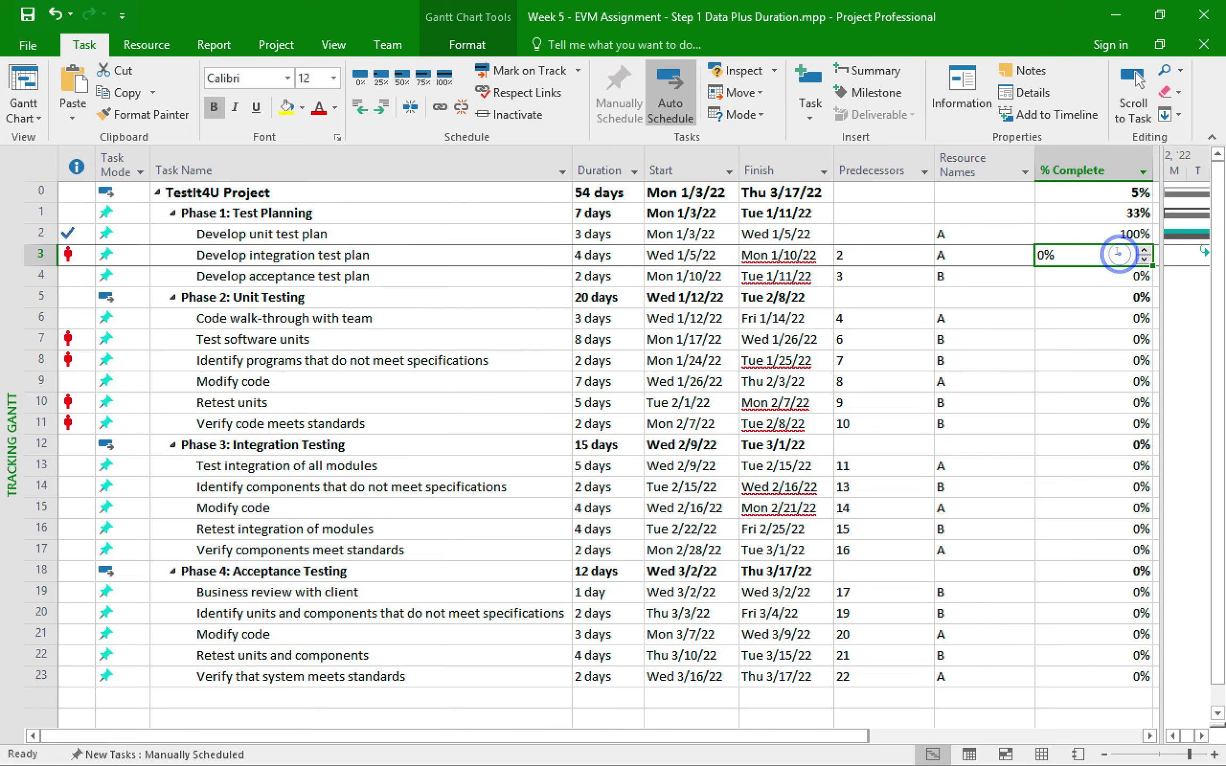
Enter 100% for Develop integration and acceptance test plans, then narrow the table.
type("100")
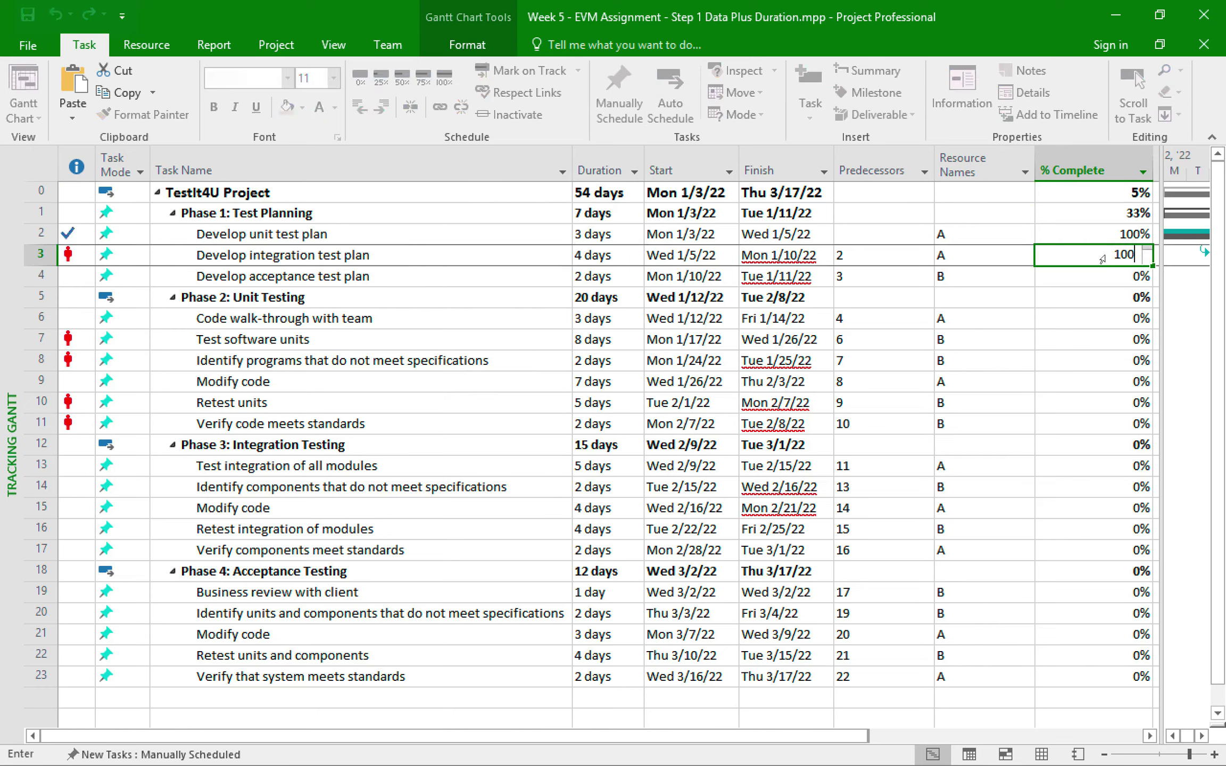
key("Return")
type("100")
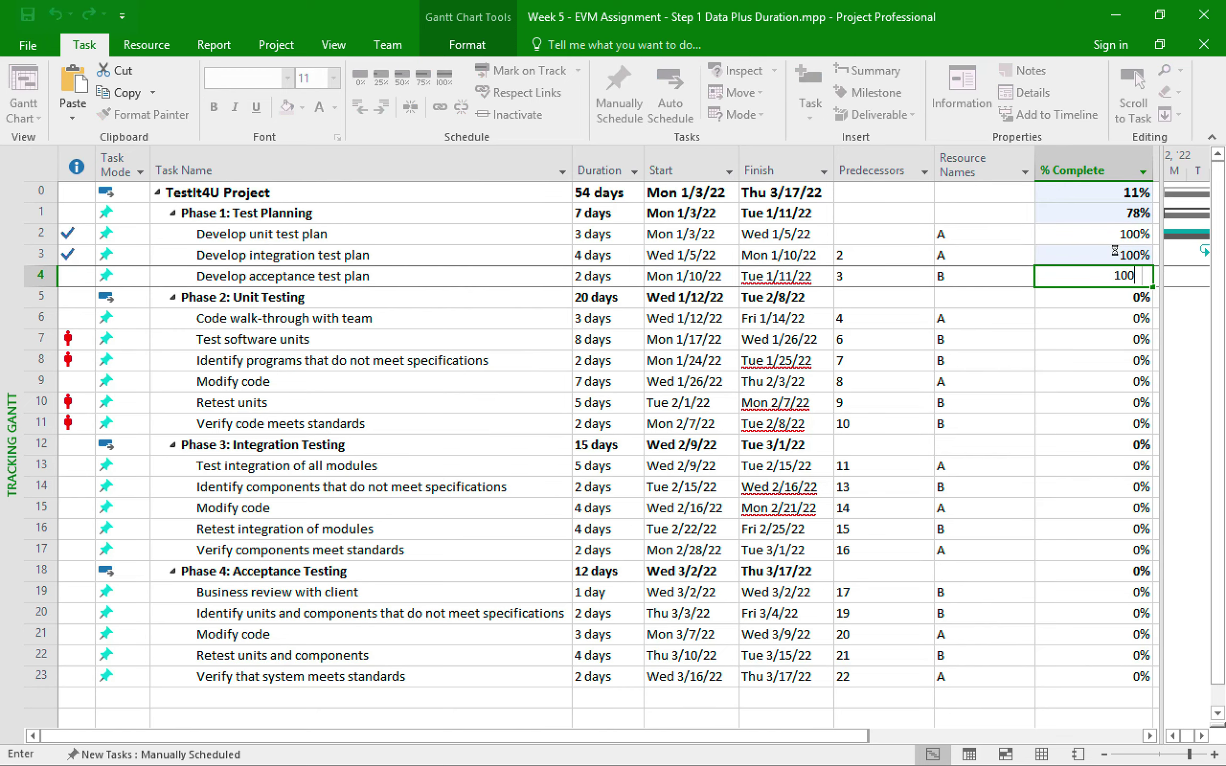
key("Return")
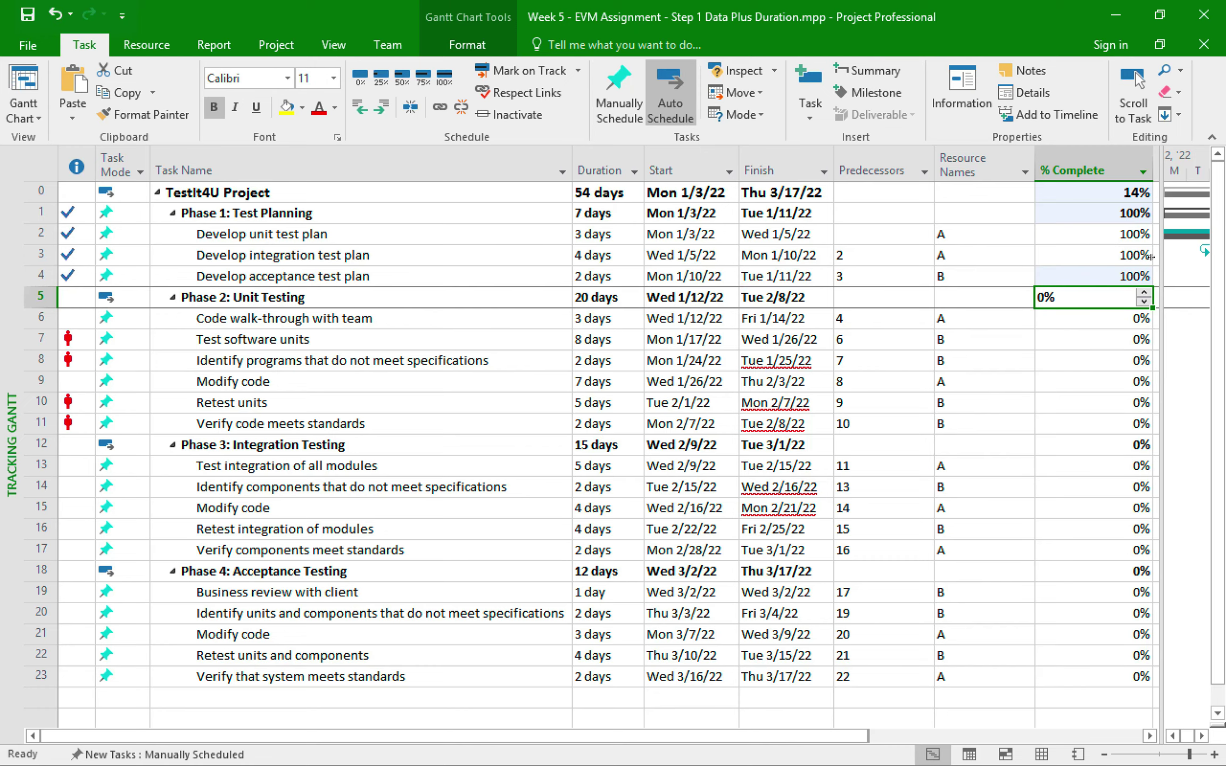
left_click_drag(1158, 264, 1088, 264)
mouse_move(876, 290)
left_mouse_down()
mouse_move(779, 286)
mouse_move(1169, 267)
left_mouse_up()
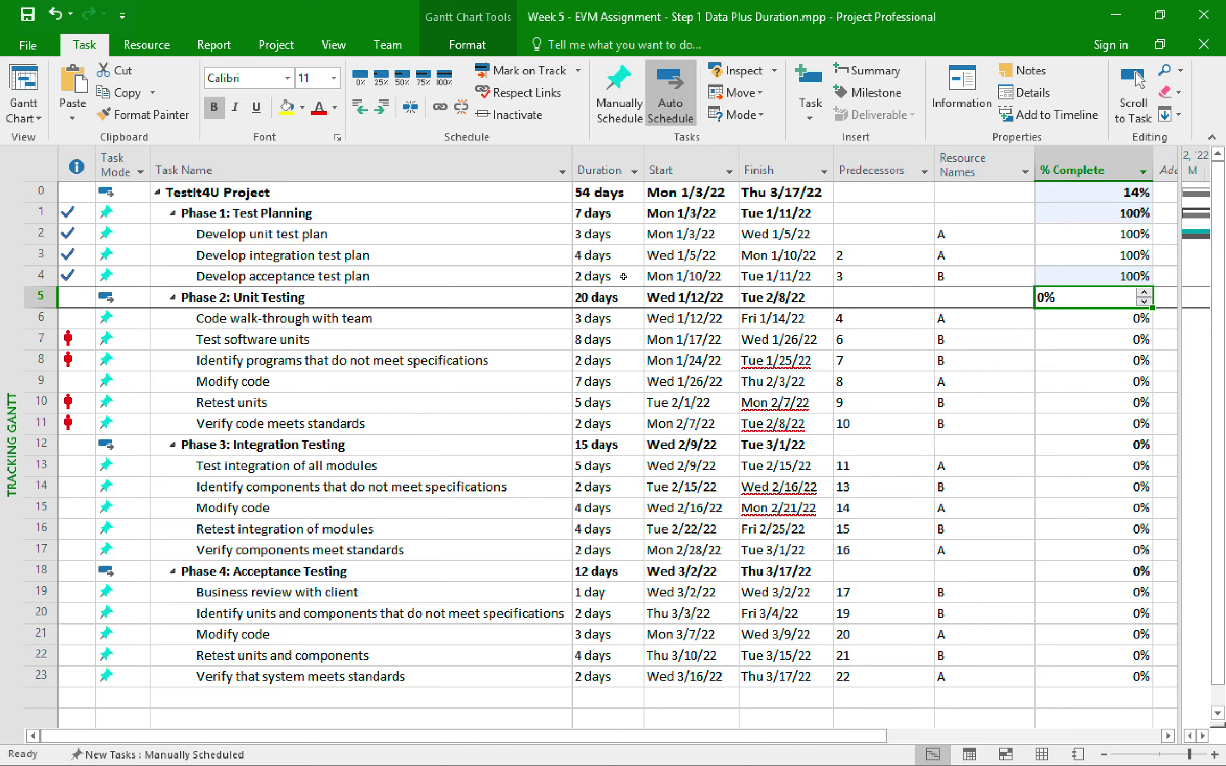
Inspect Task Information for Develop acceptance test plan and close it without changes.
left_click(344, 277)
double_click(343, 278)
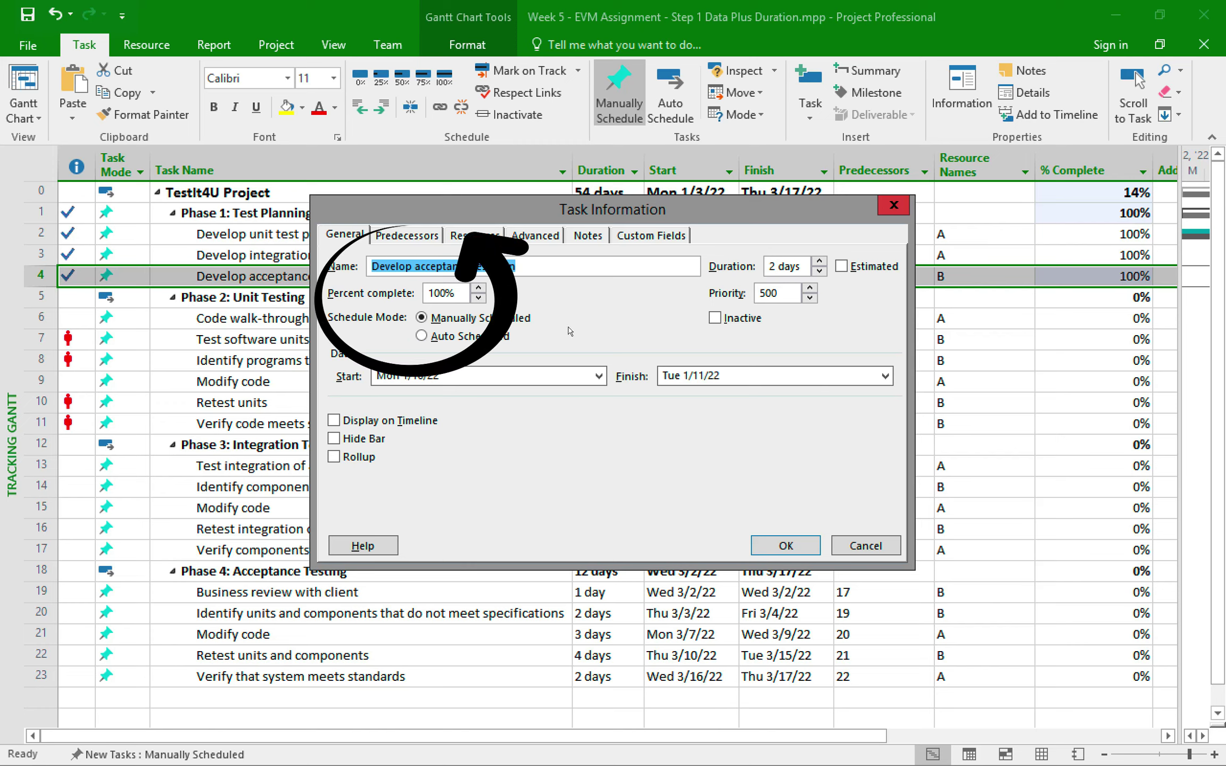
left_click(847, 540)
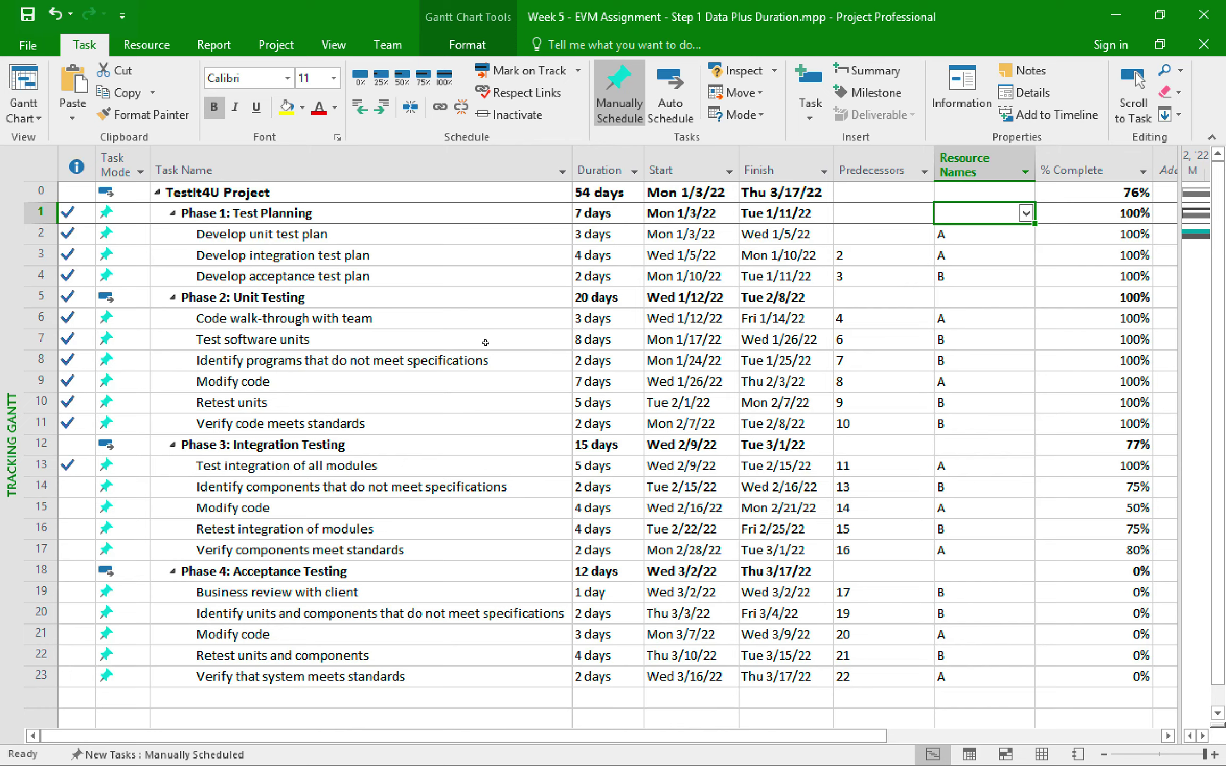
key("ctrl+Home")
left_click(214, 44)
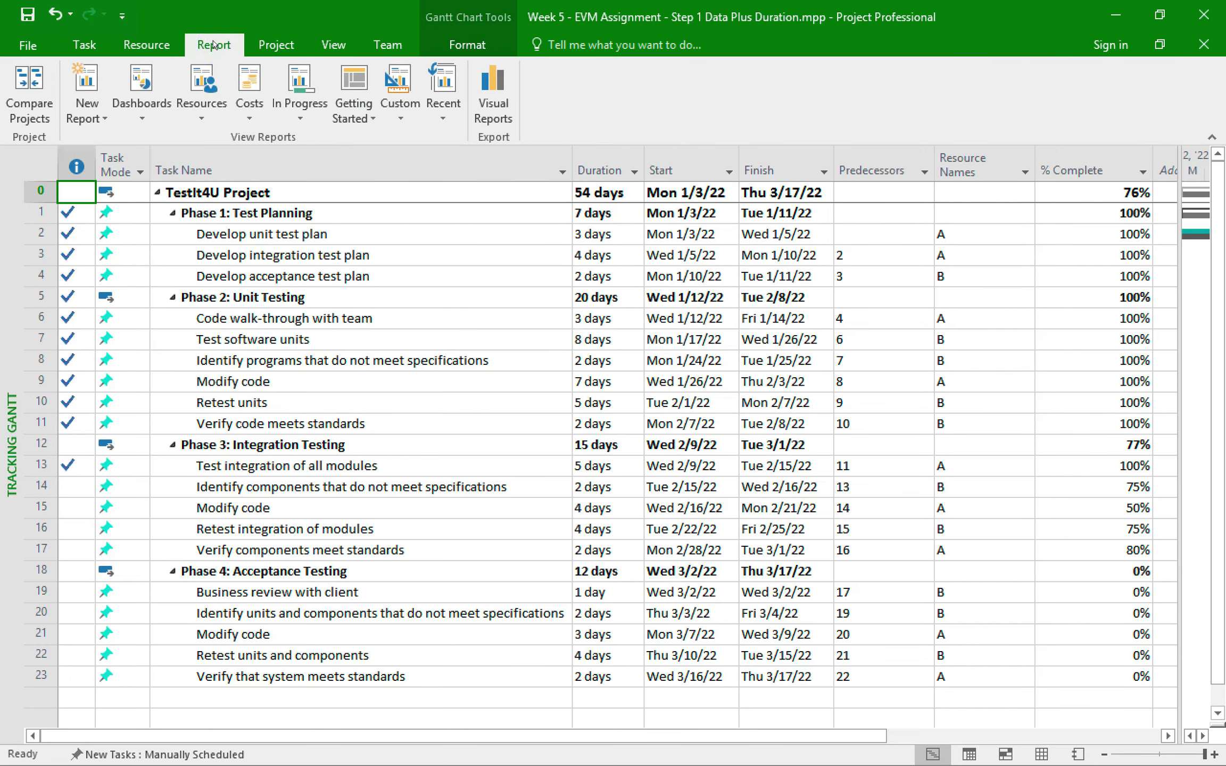
left_click(244, 76)
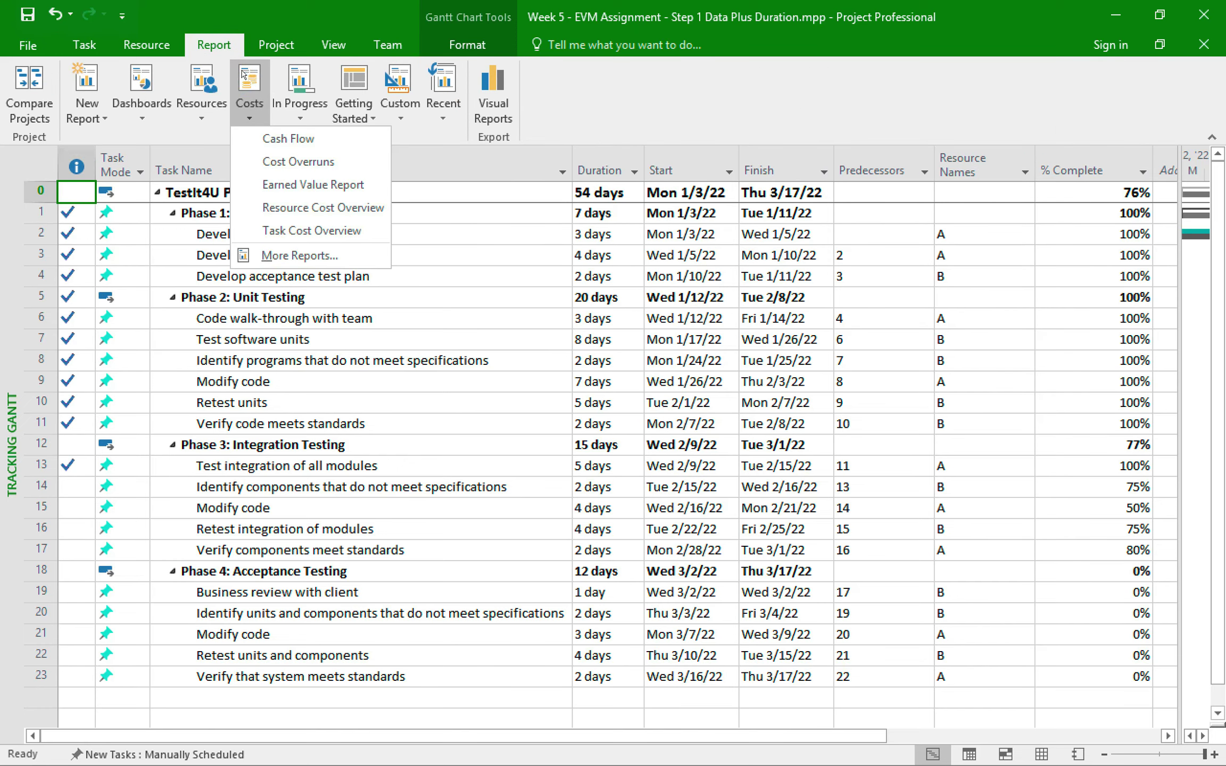
left_click(347, 183)
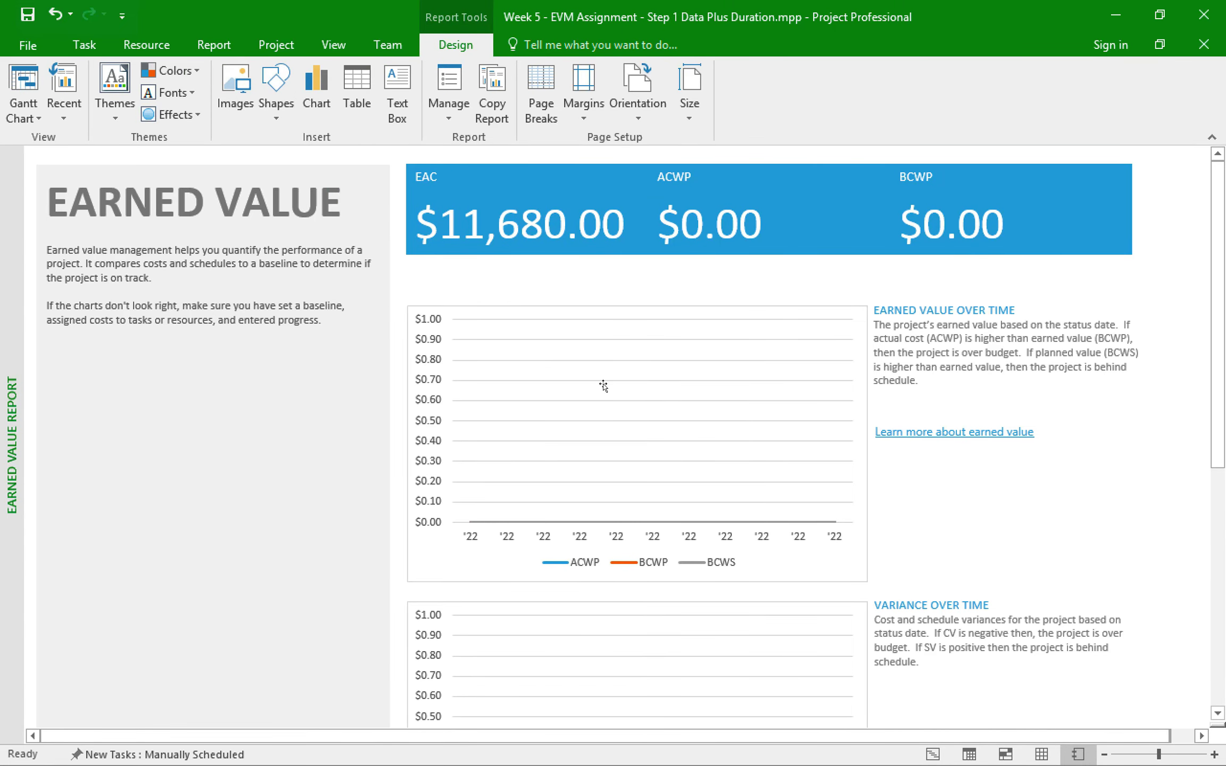
scroll(603, 386, "down", 2)
scroll(604, 387, "down", 10)
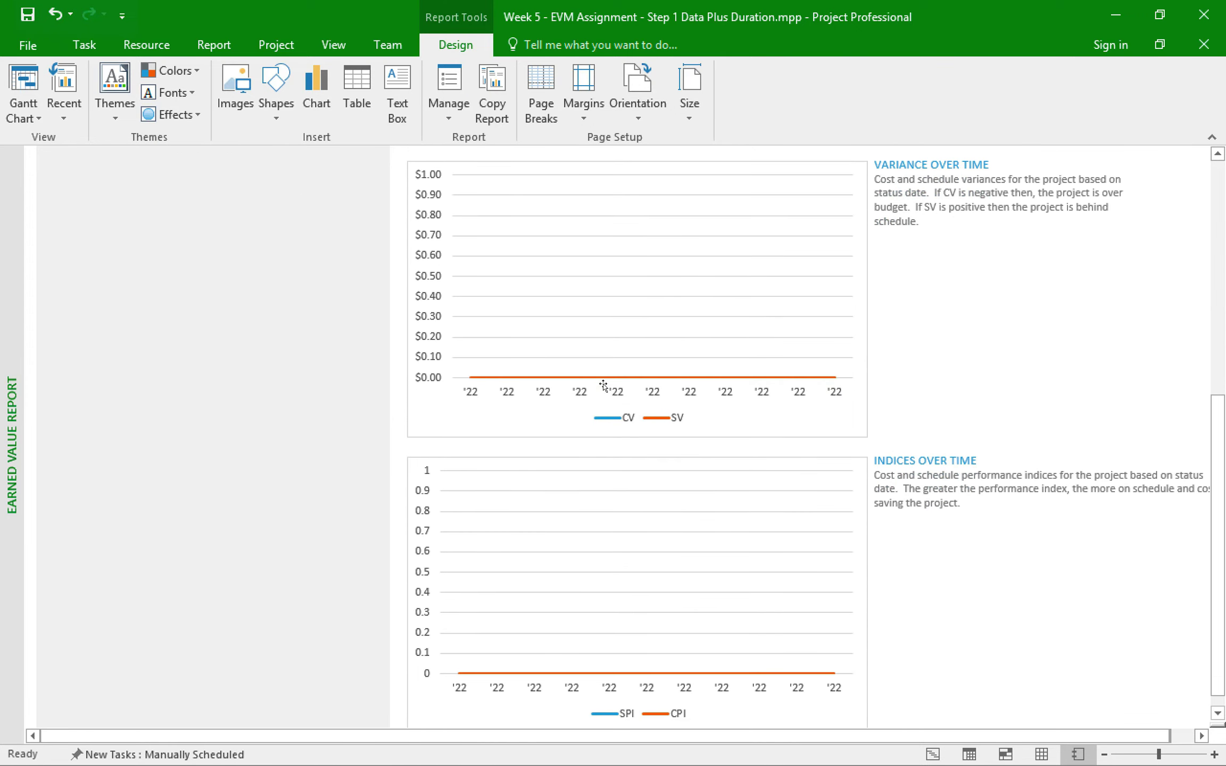
scroll(603, 386, "up", 12)
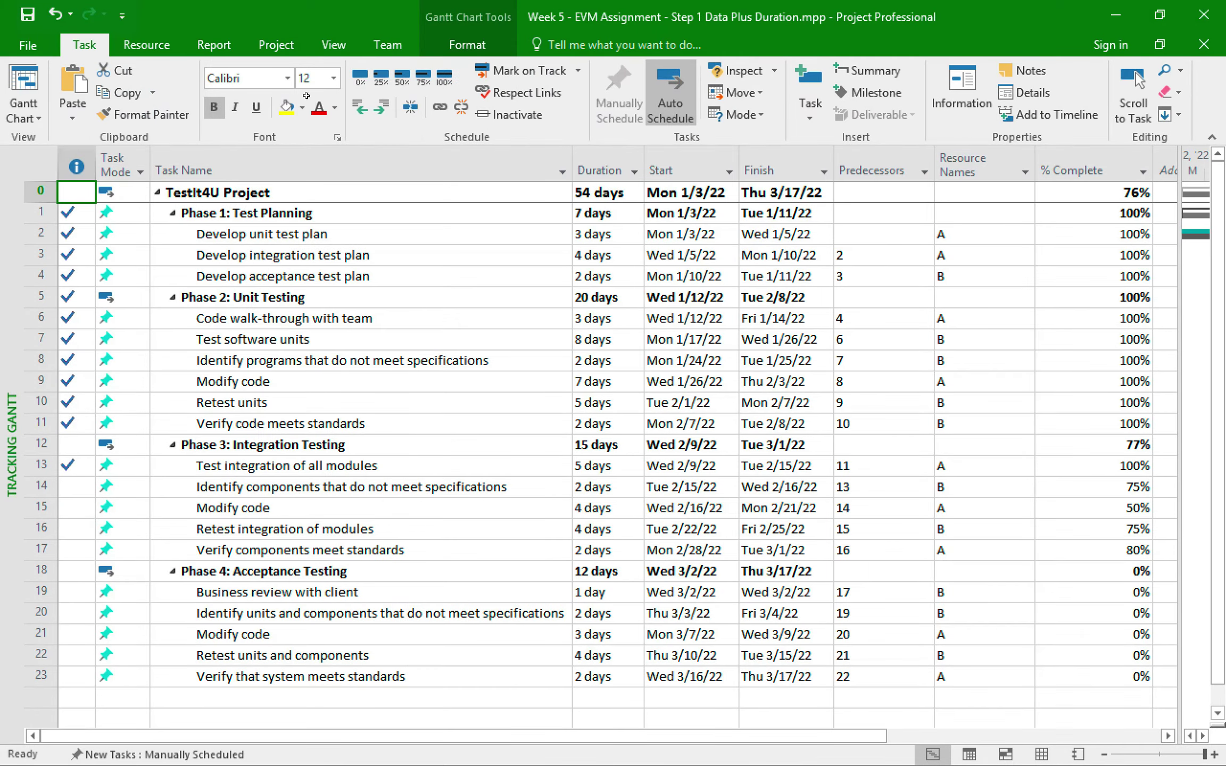
Set the project status date to Wed 3/9/22 using the Status Date calendar.
left_click(272, 42)
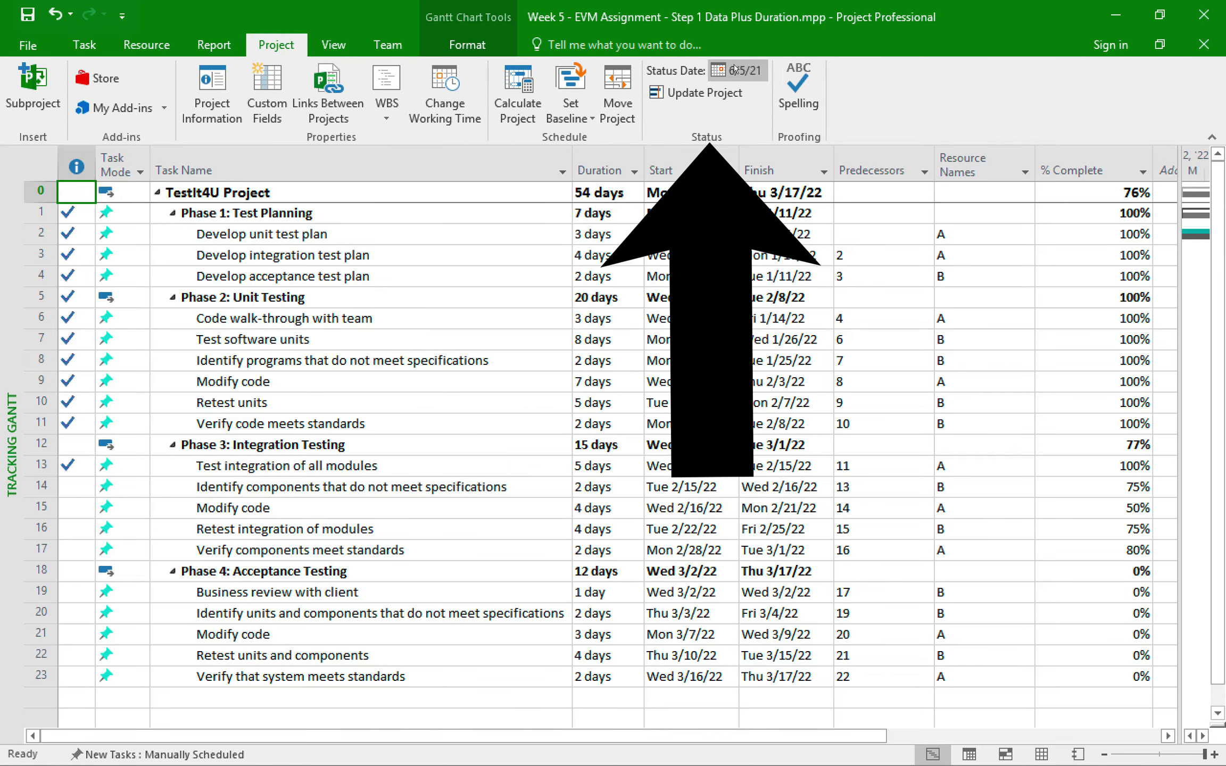
left_click(734, 69)
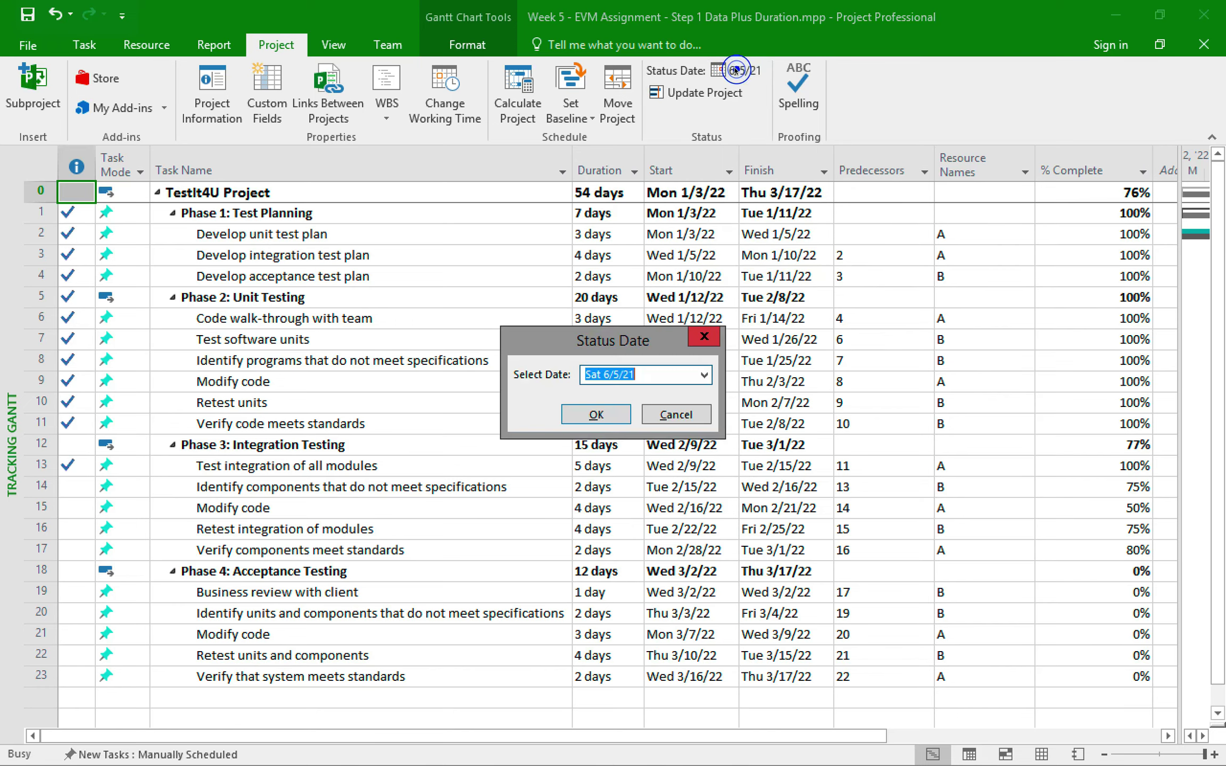
left_click(704, 374)
left_click(698, 395)
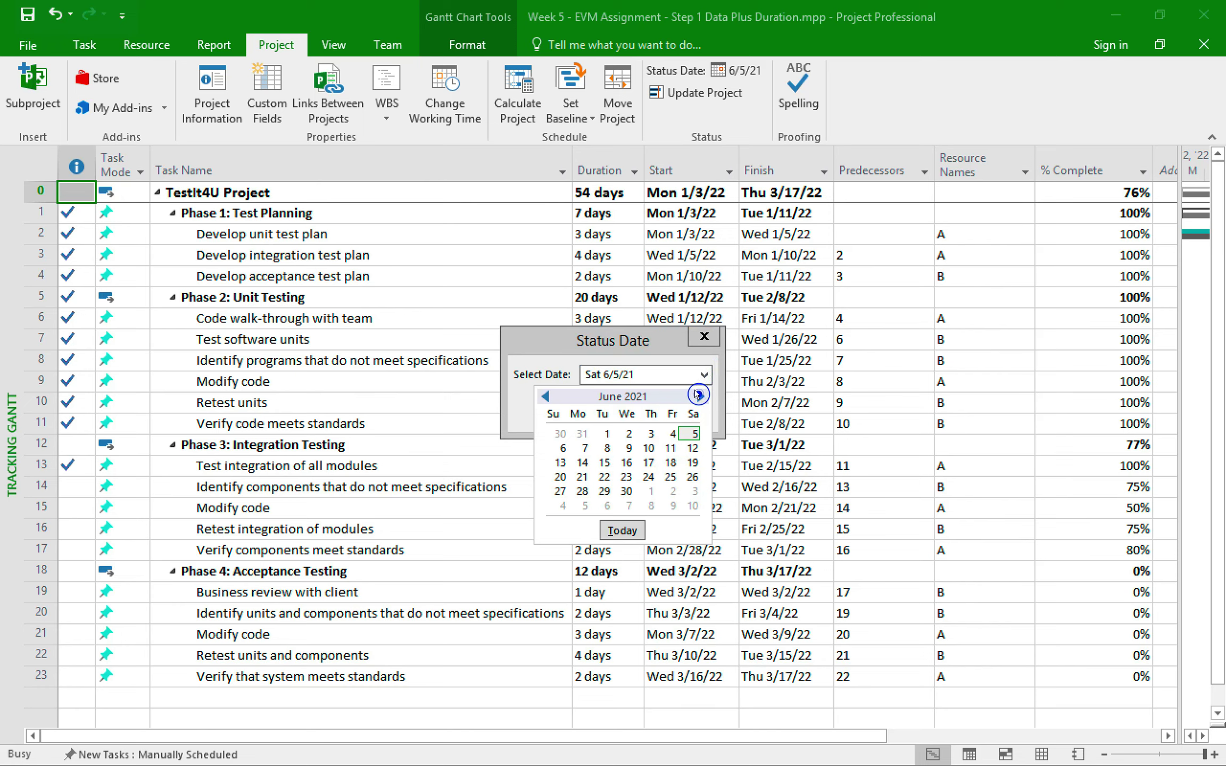
left_click(699, 395)
left_click(698, 395)
left_click(699, 395)
left_click(699, 395)
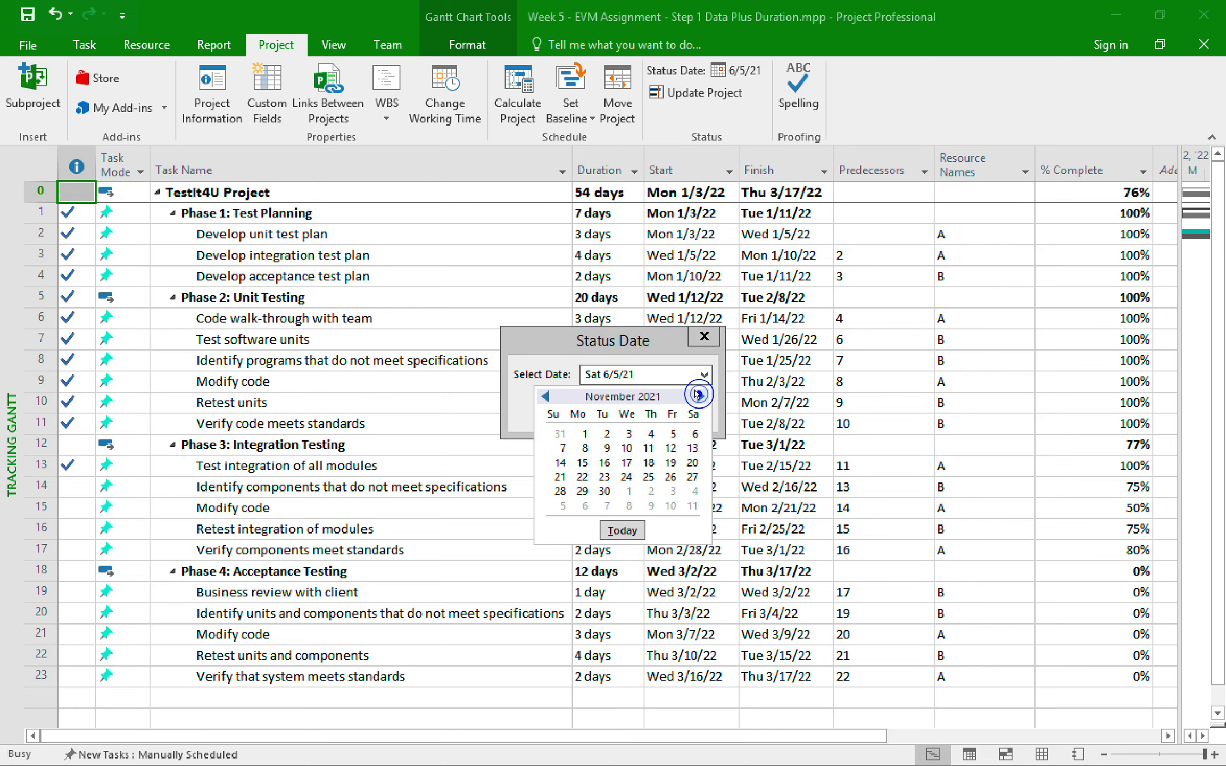
left_click(699, 395)
left_click(698, 395)
left_click(699, 395)
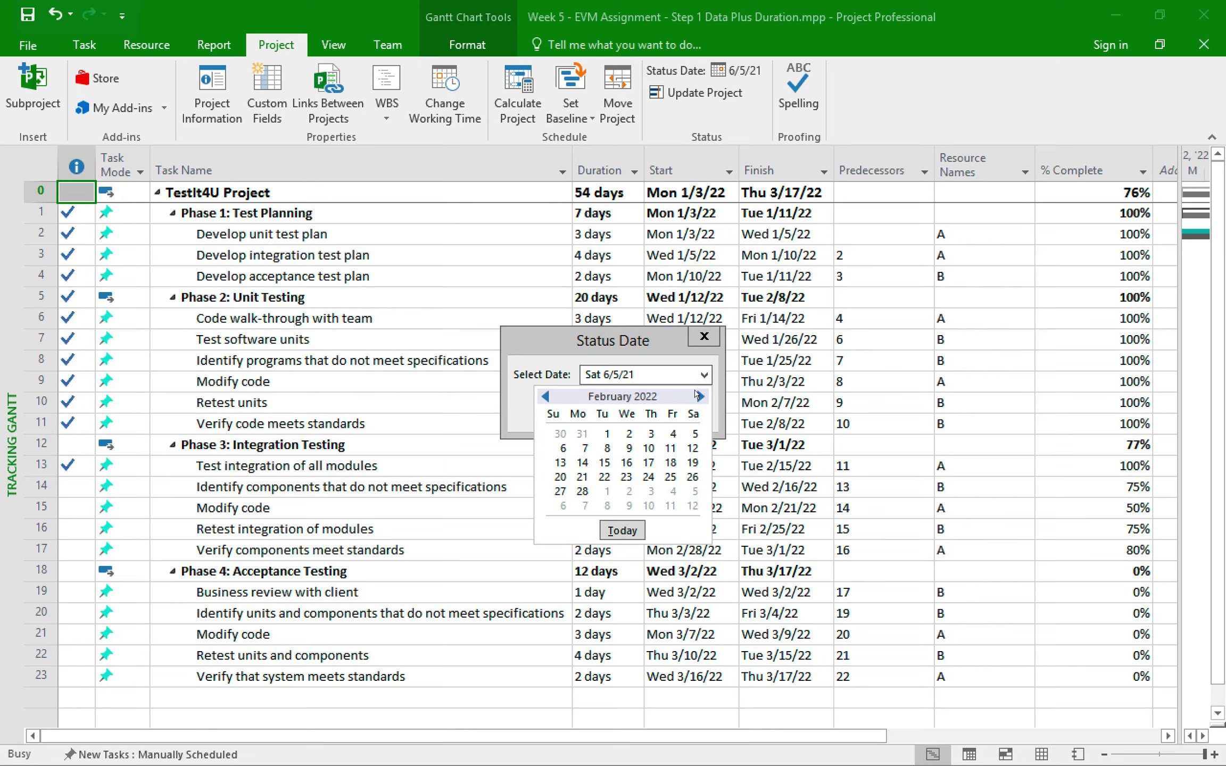
left_click(699, 395)
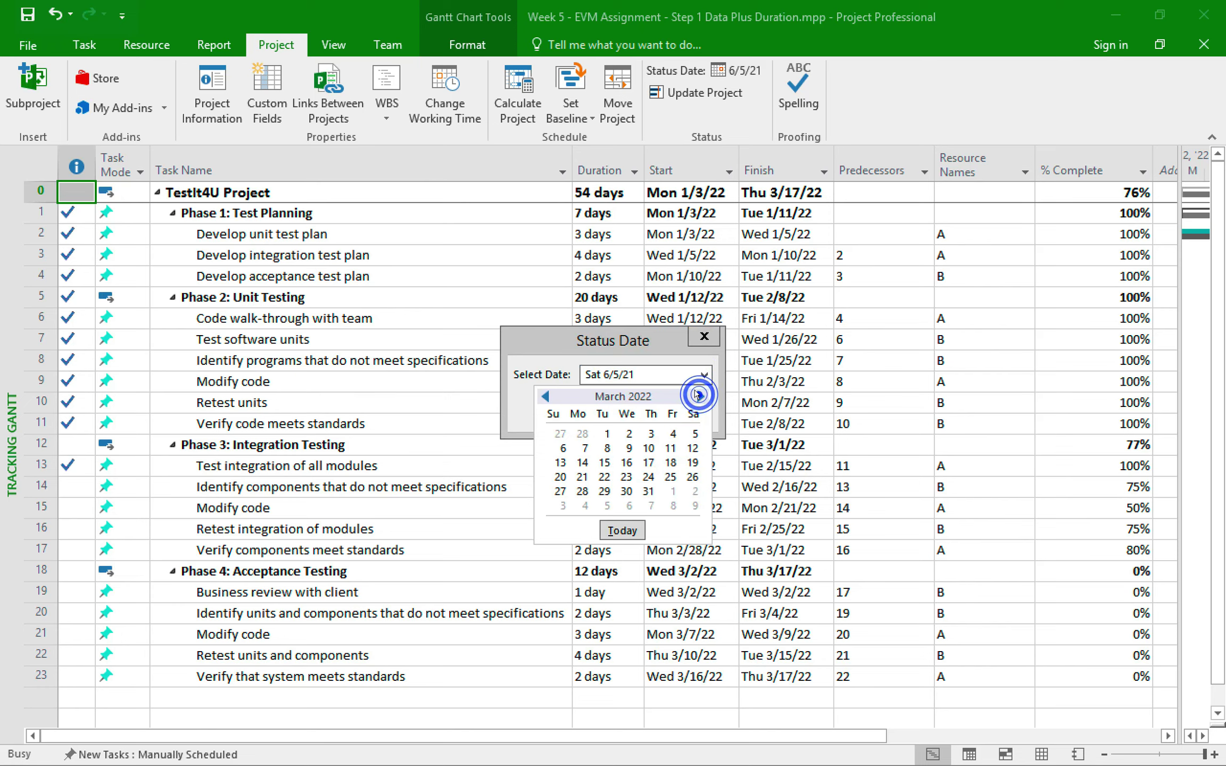
left_click(629, 449)
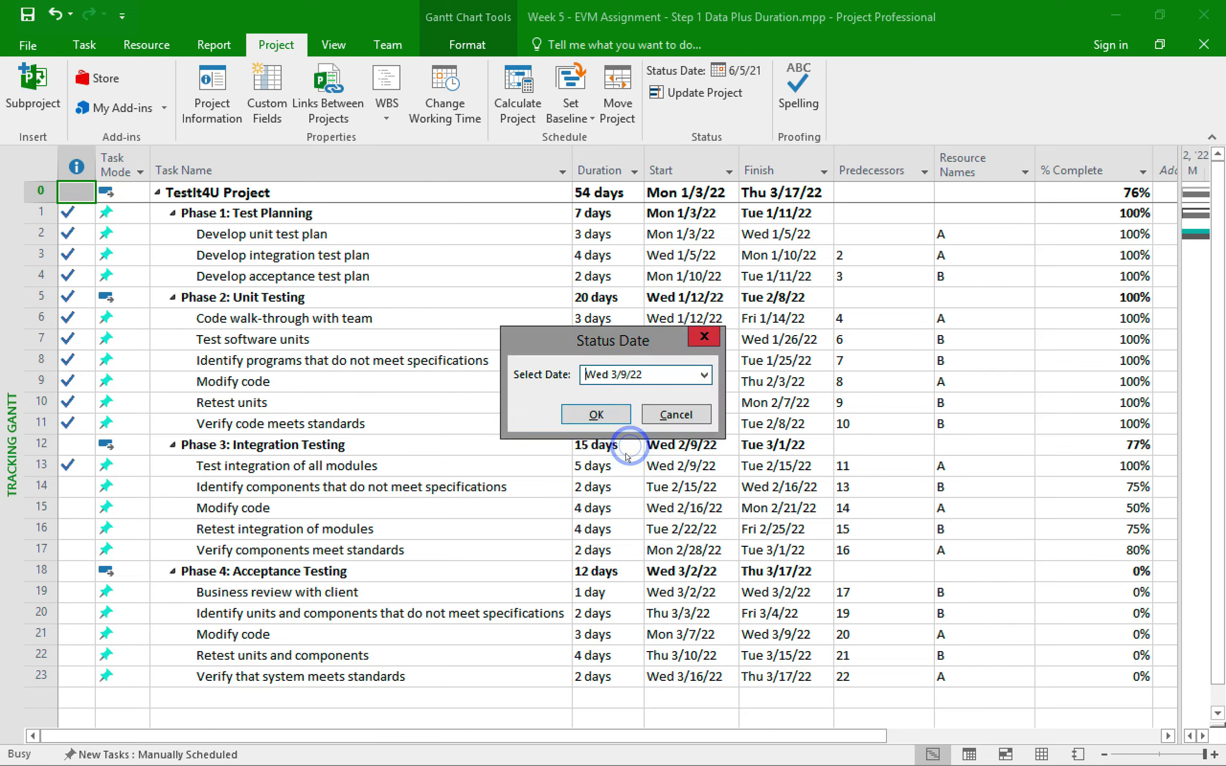
left_click(605, 415)
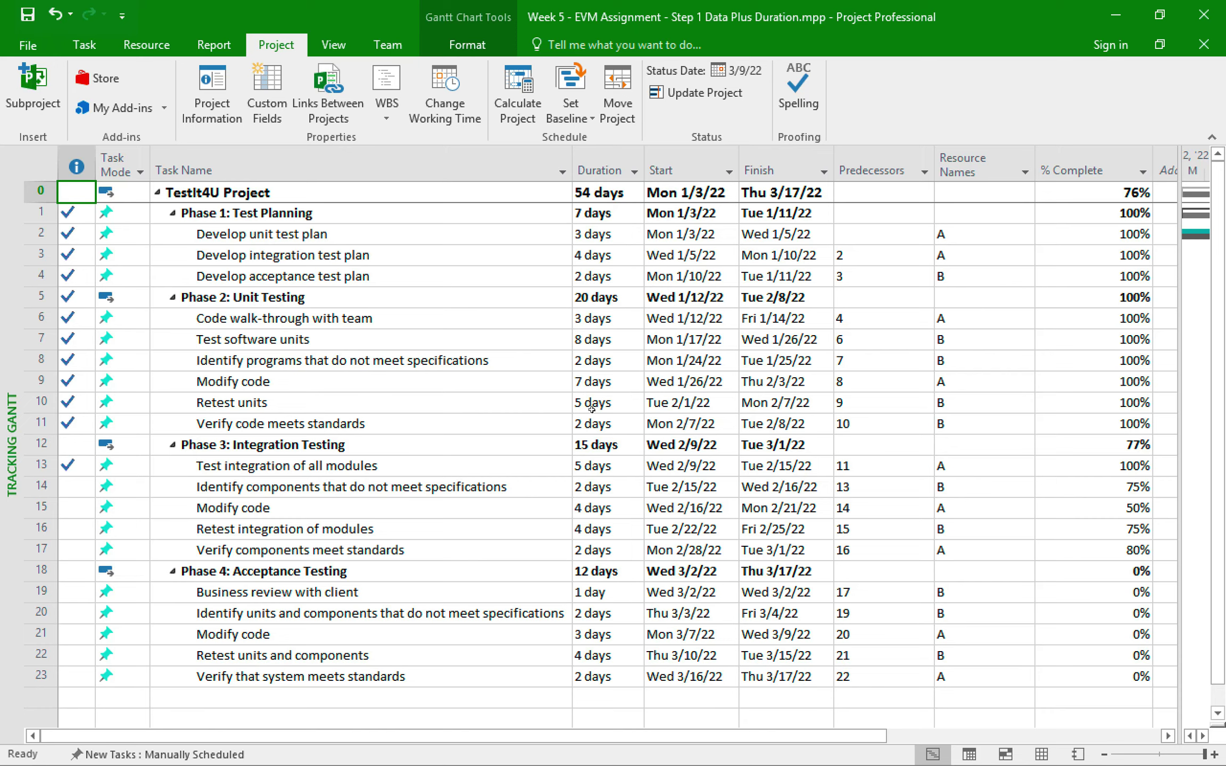
left_click(209, 41)
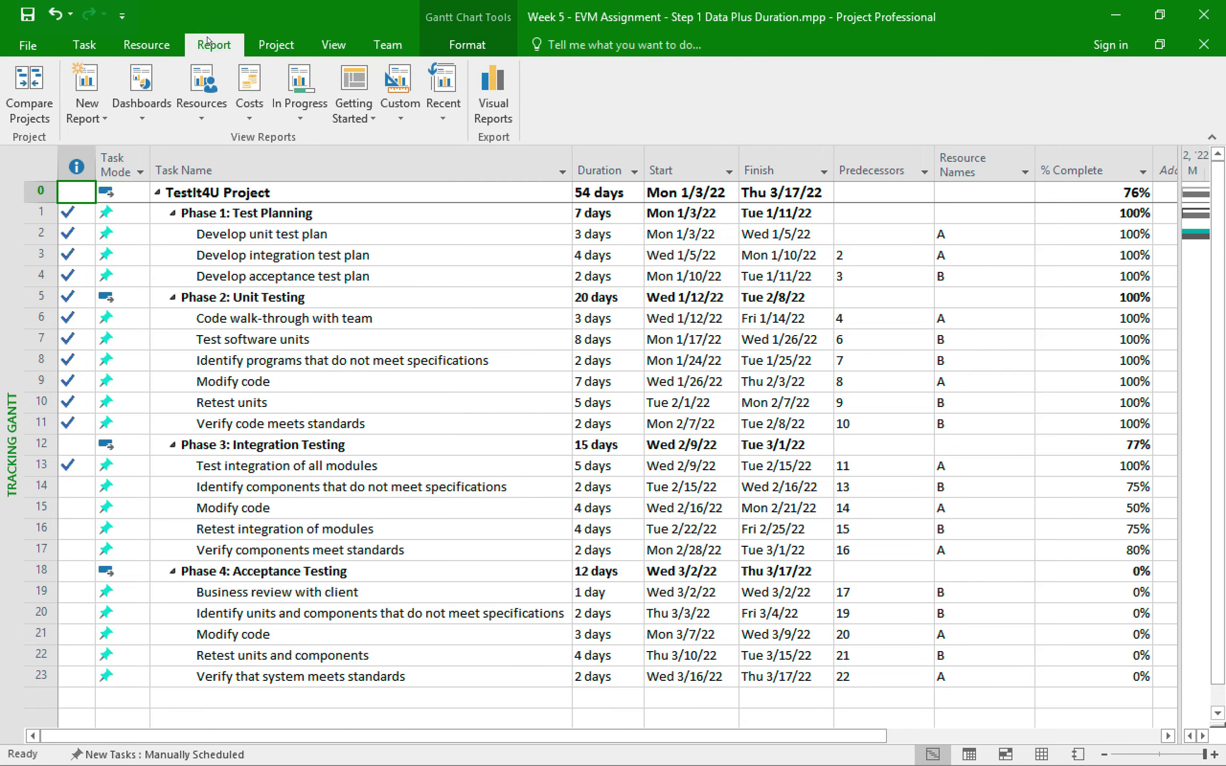
Open the Earned Value cost report and review its EAC, ACWP and BCWP totals and charts.
left_click(248, 74)
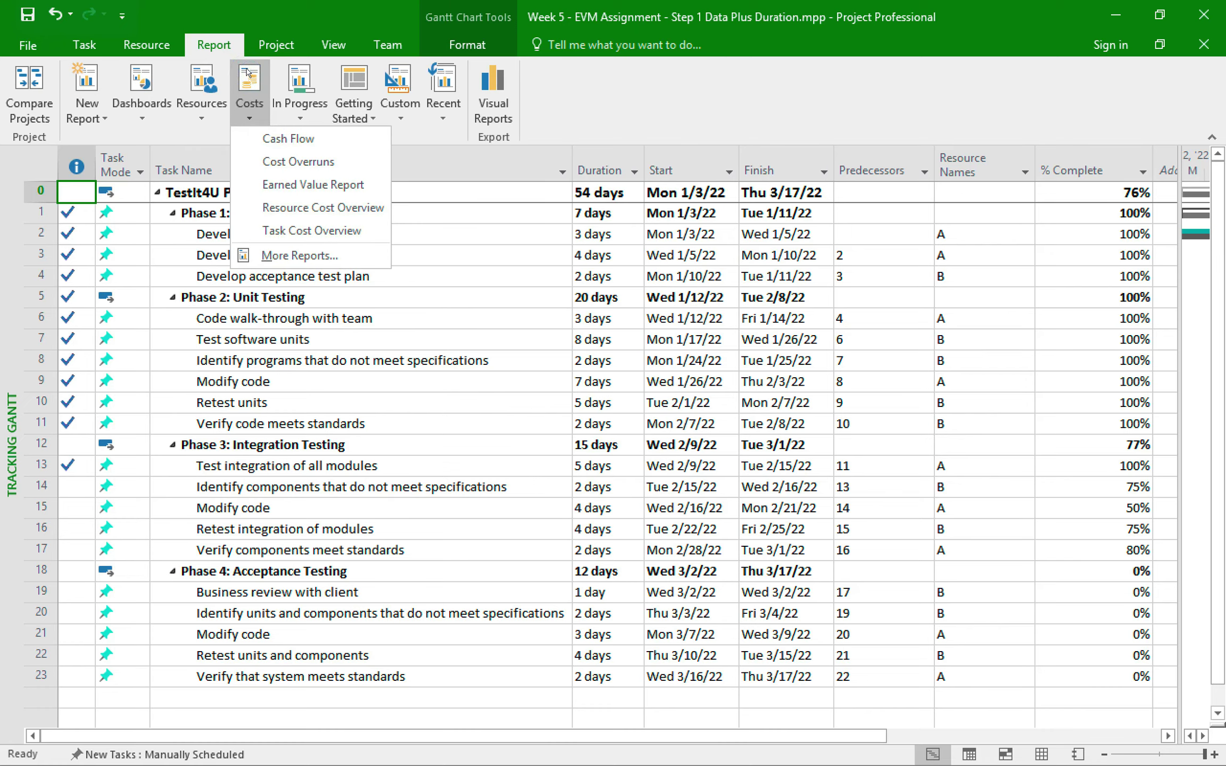
left_click(351, 183)
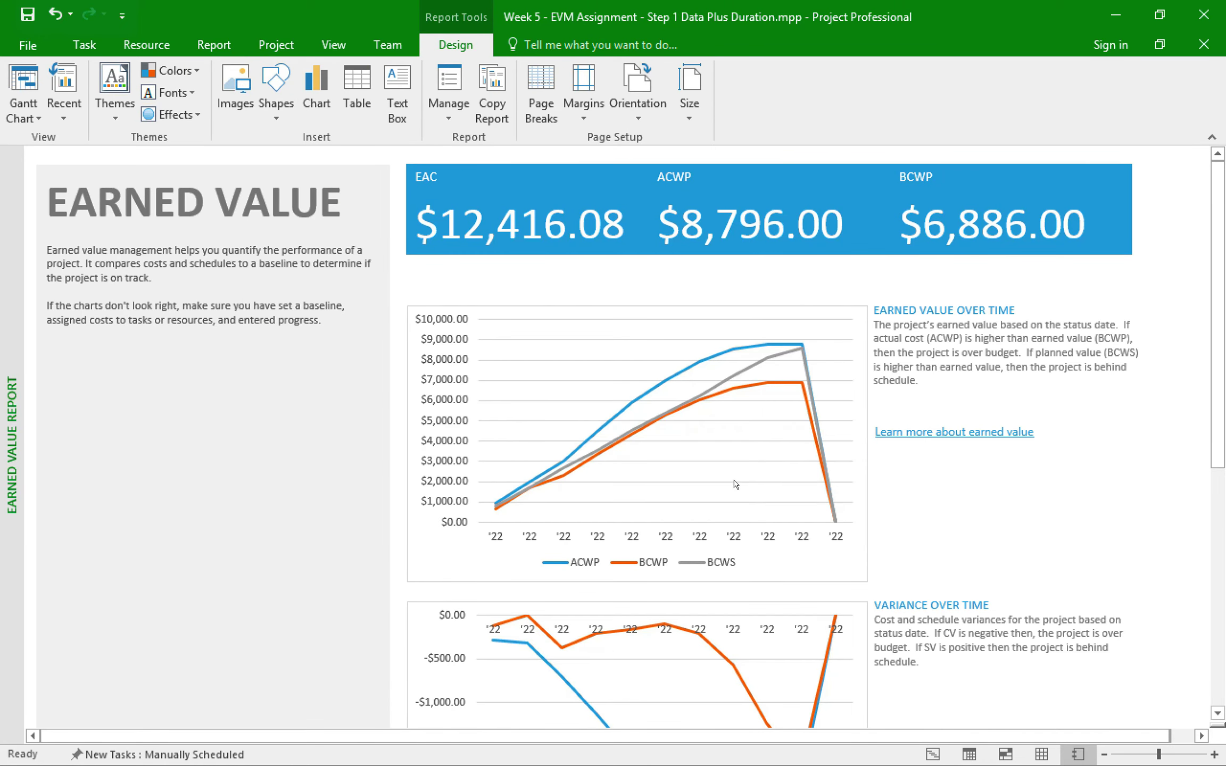
scroll(735, 484, "down", 5)
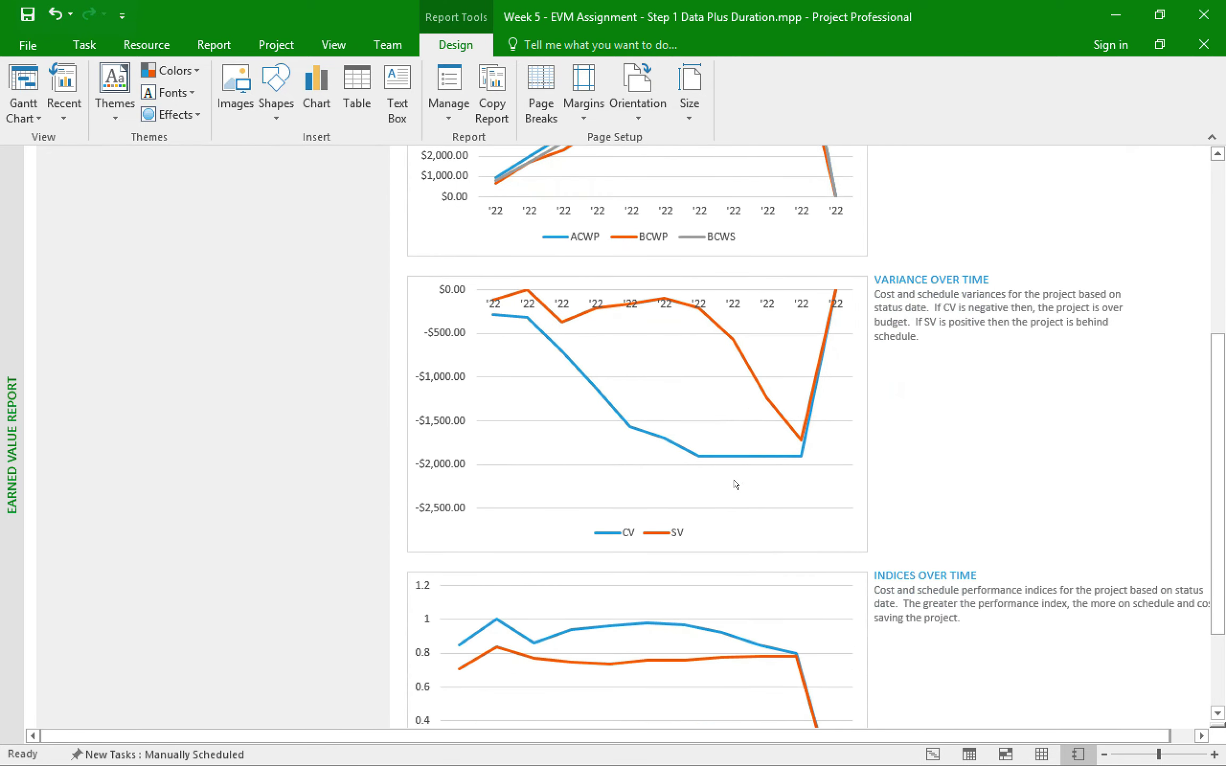
scroll(735, 484, "down", 8)
scroll(735, 484, "up", 13)
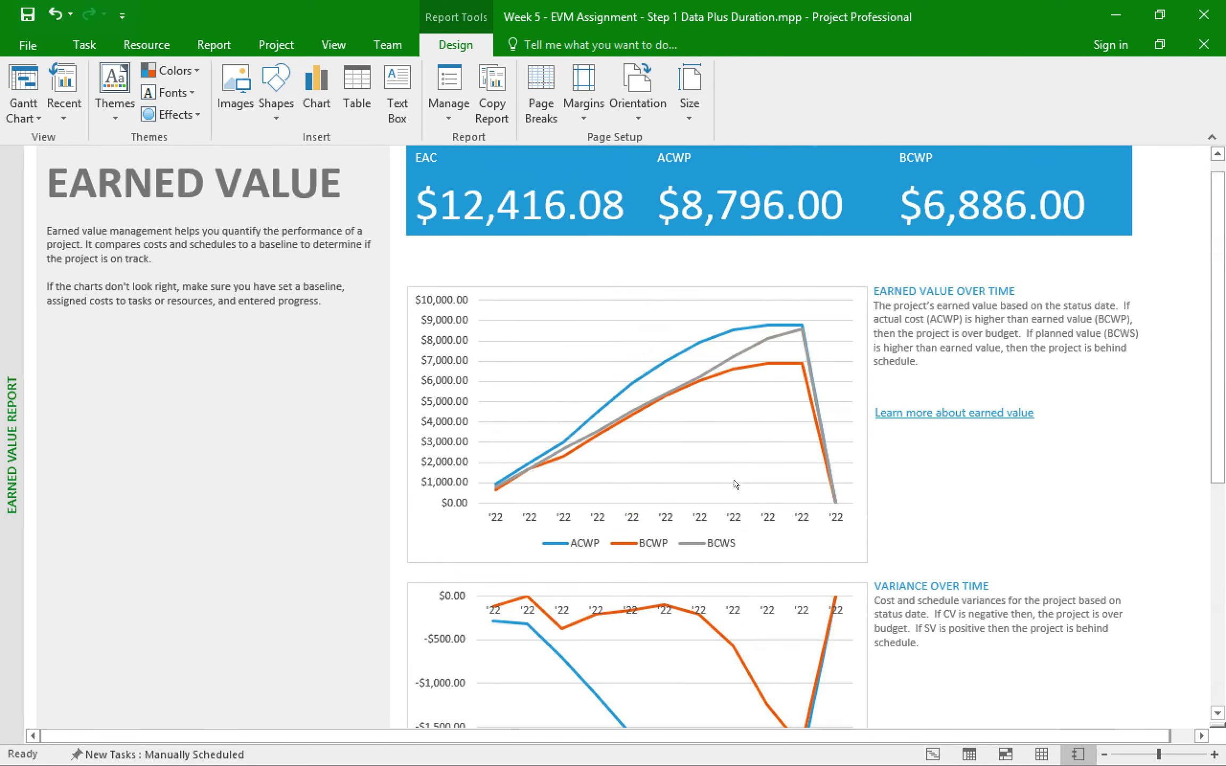
scroll(735, 484, "up", 1)
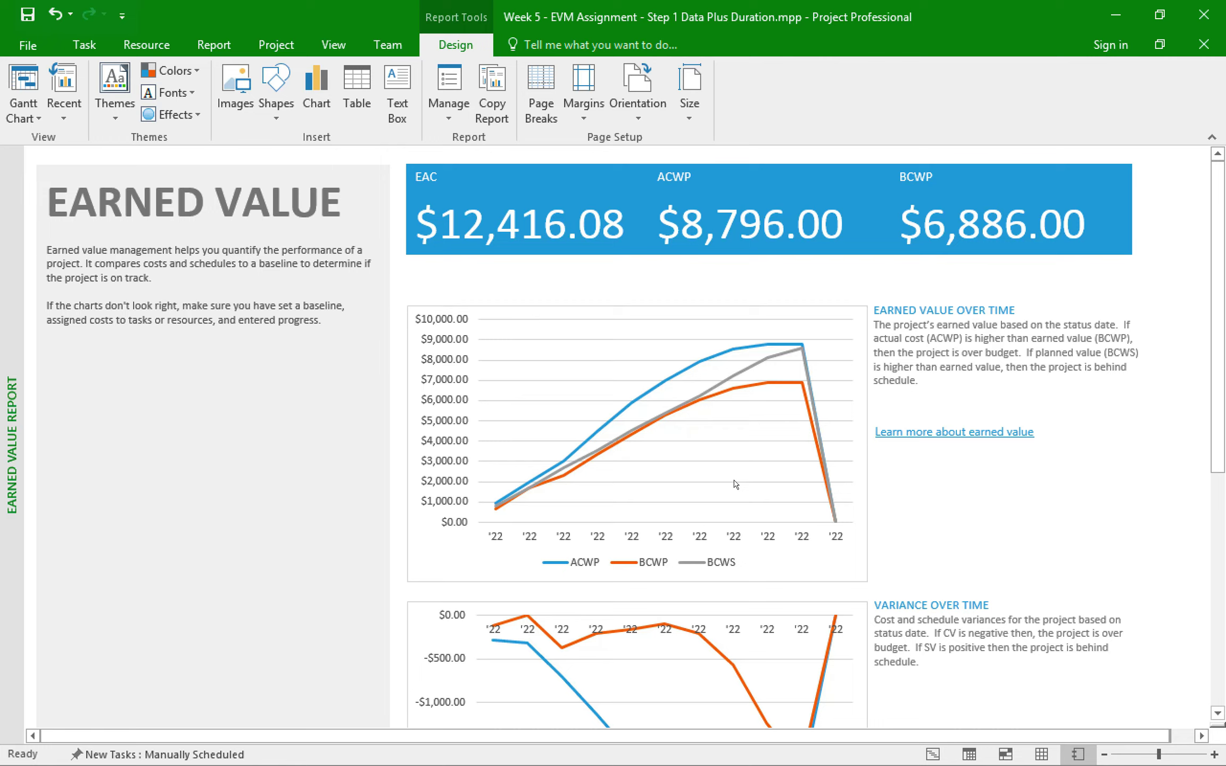
Open the Cost Overview dashboard and review its $11,680 cost and $2,884 remaining cost.
left_click(207, 45)
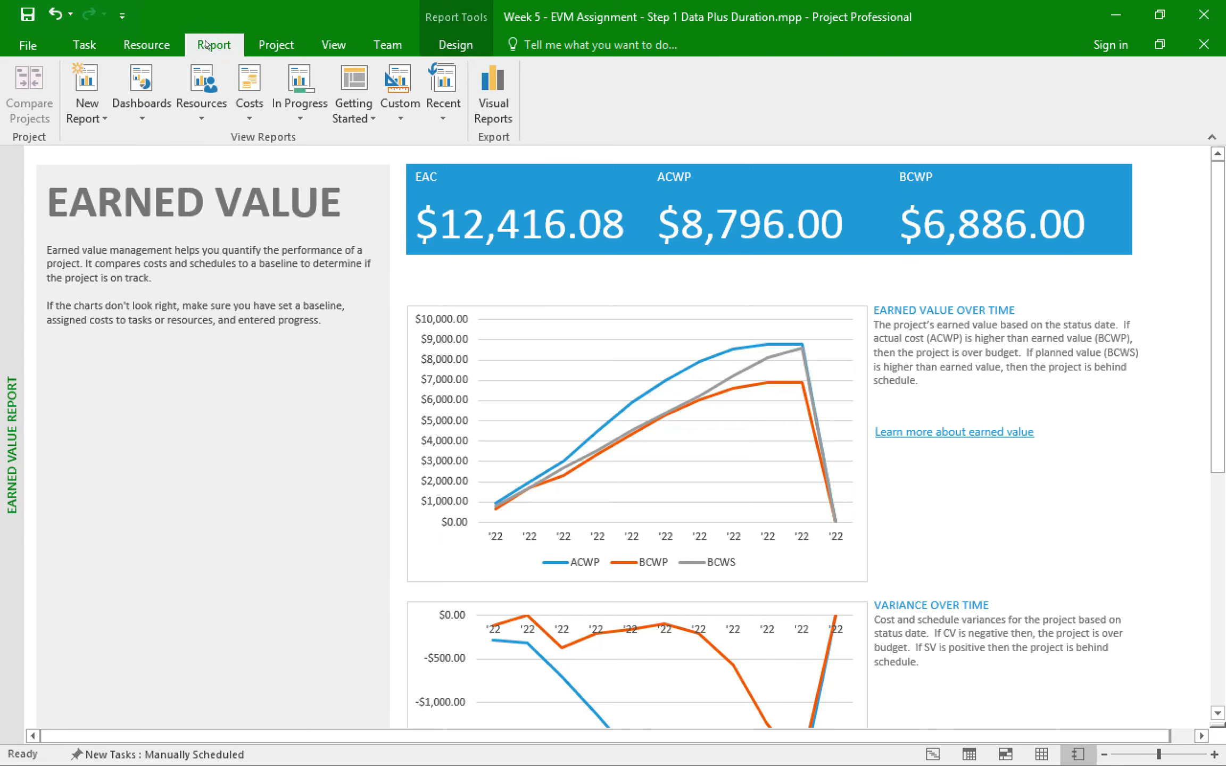
left_click(145, 75)
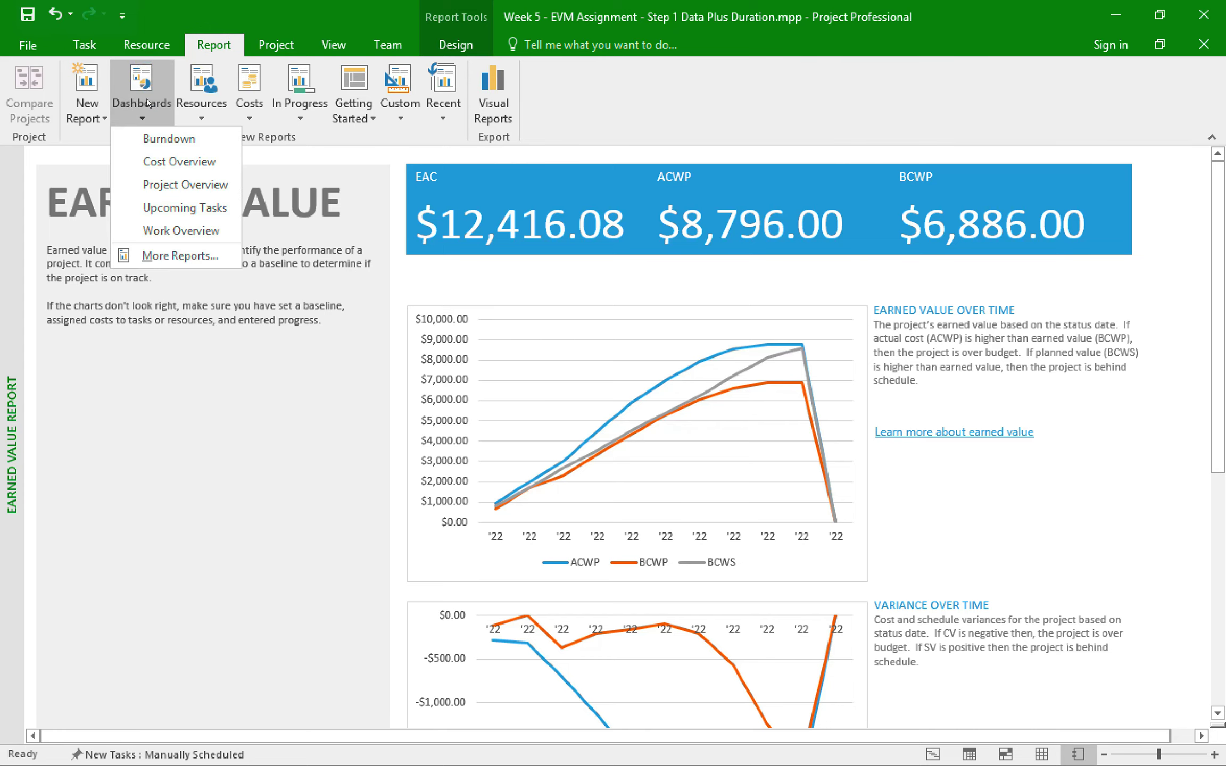
left_click(194, 161)
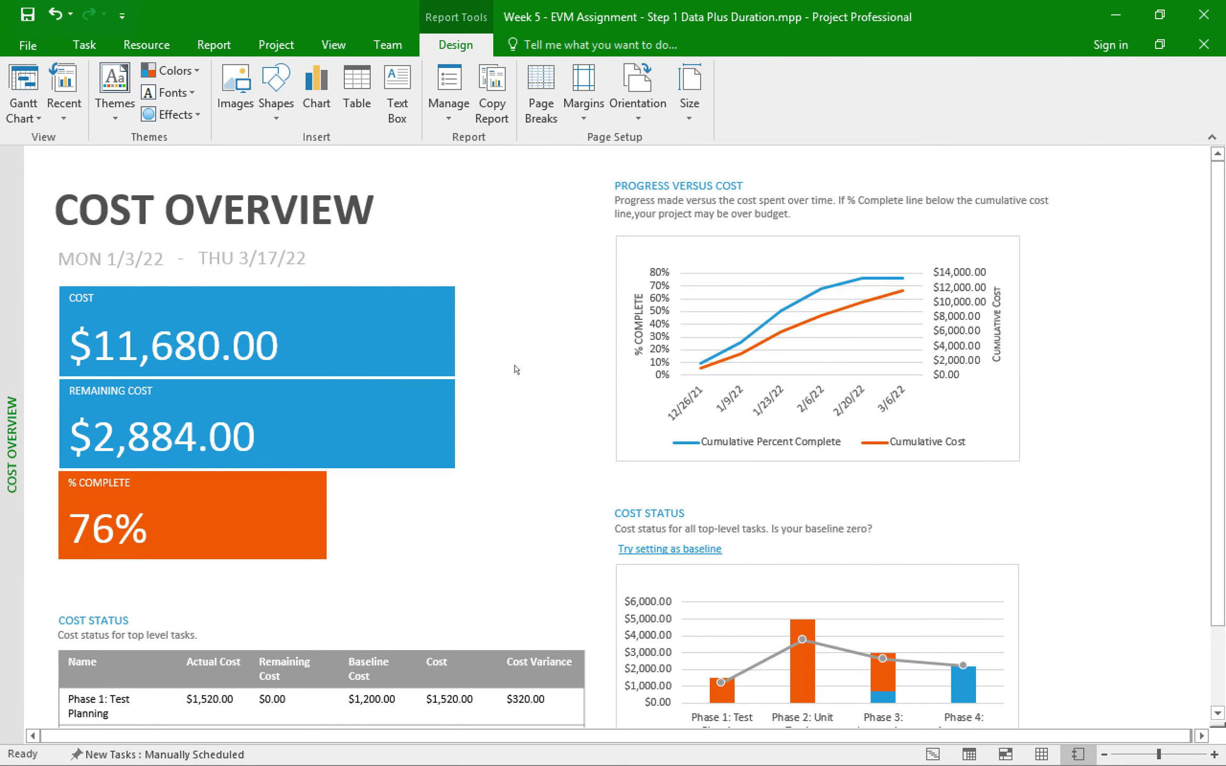
scroll(515, 369, "down", 3)
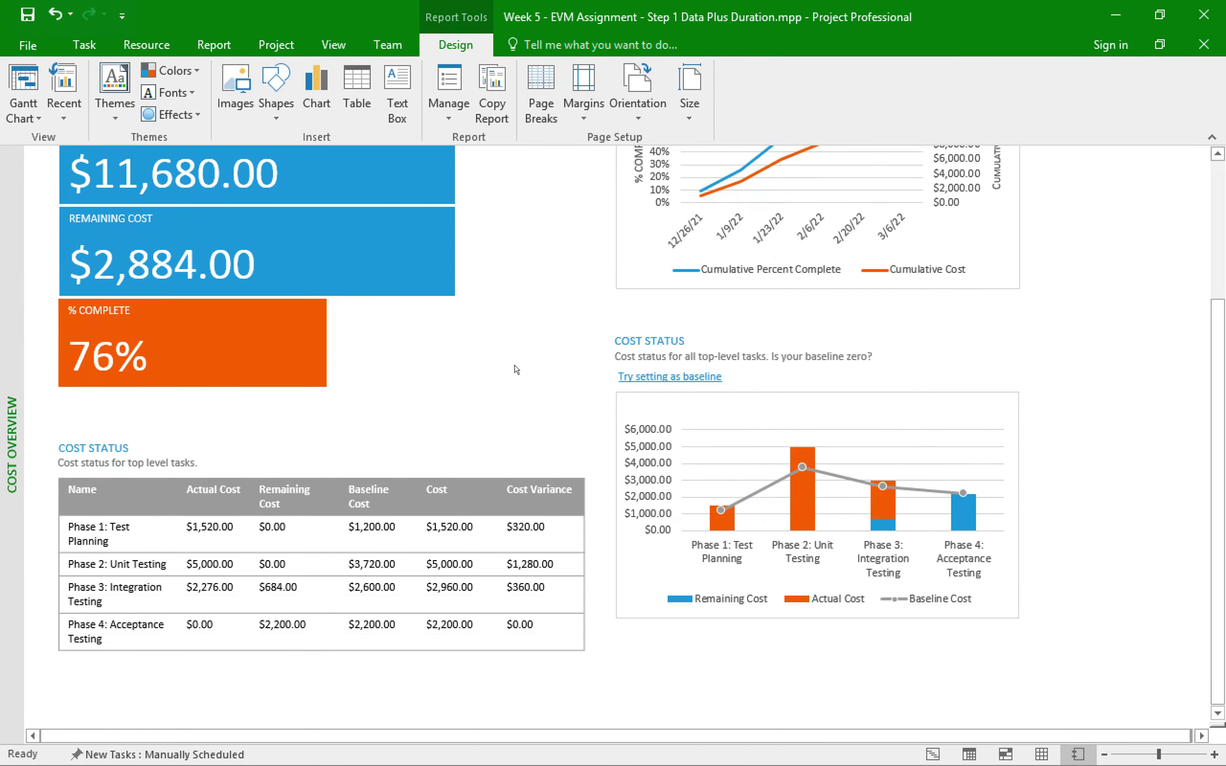
scroll(515, 370, "up", 1)
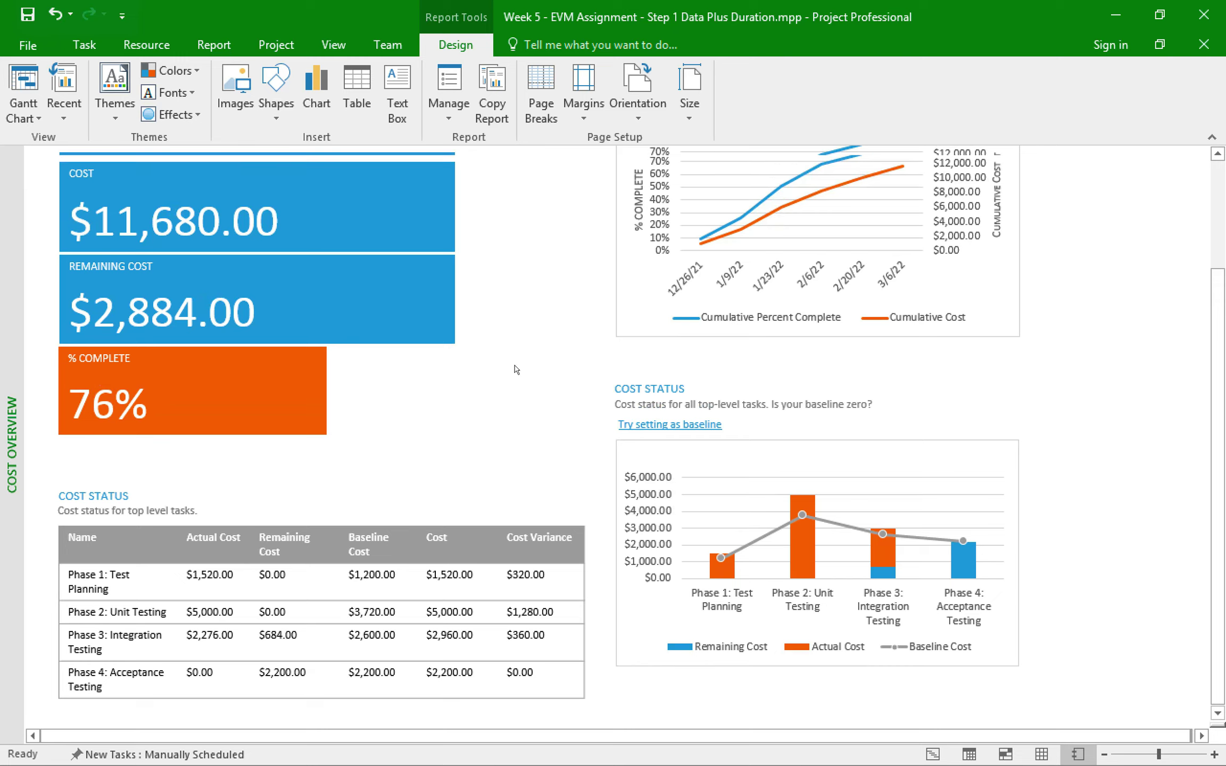
scroll(515, 370, "up", 1)
scroll(515, 369, "up", 1)
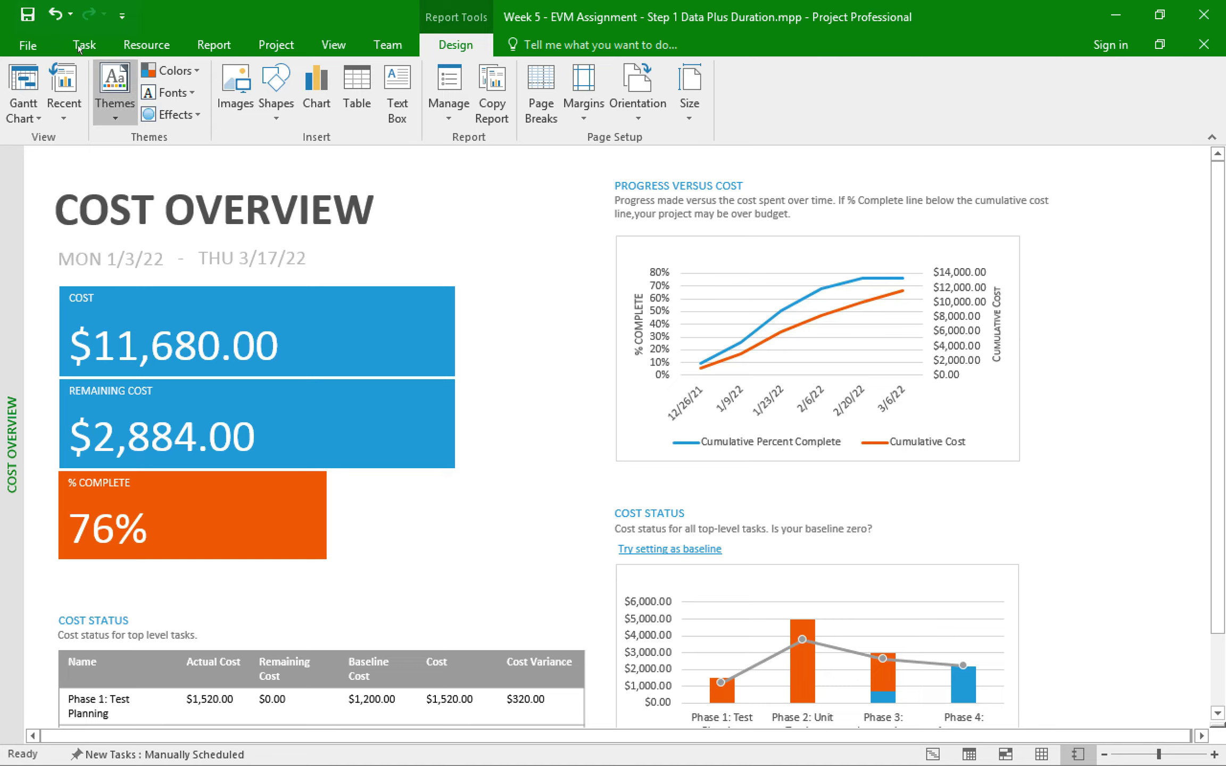
Apply the Earned Value table to the Tracking Gantt sheet, showing PV, EV, AC and VAC columns.
left_click(20, 75)
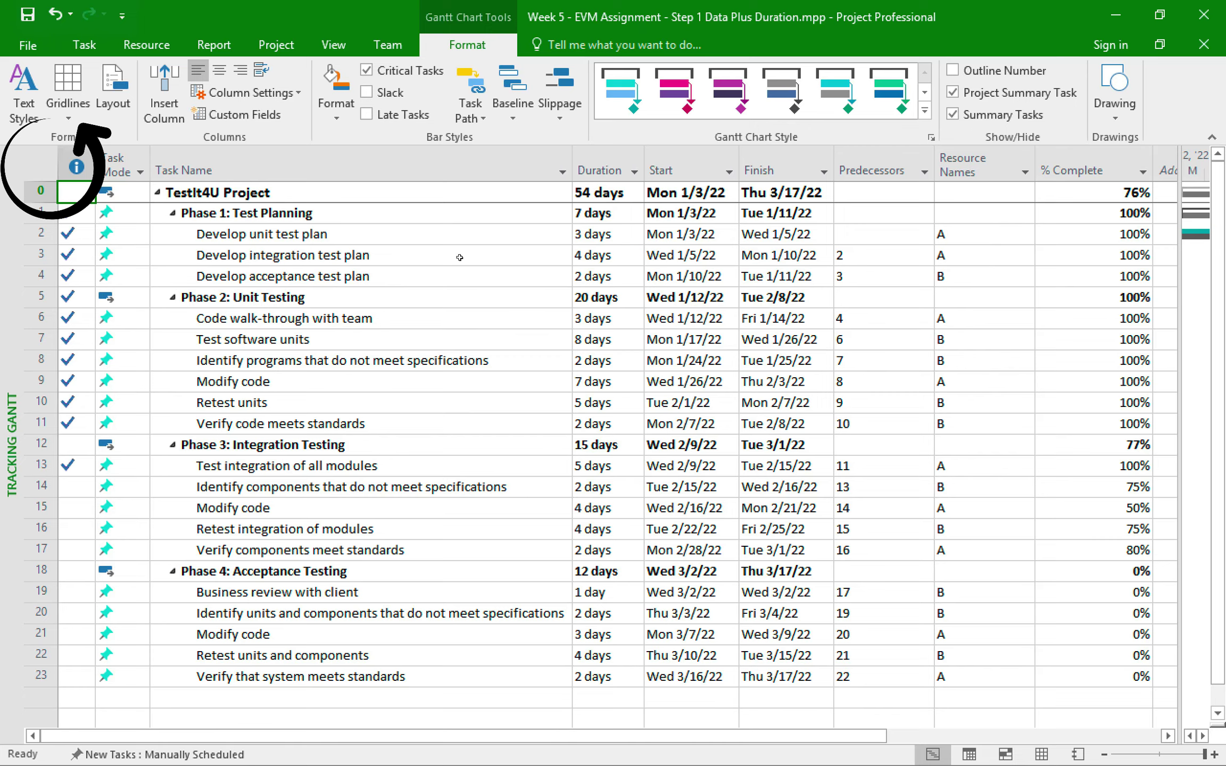
left_click(39, 161)
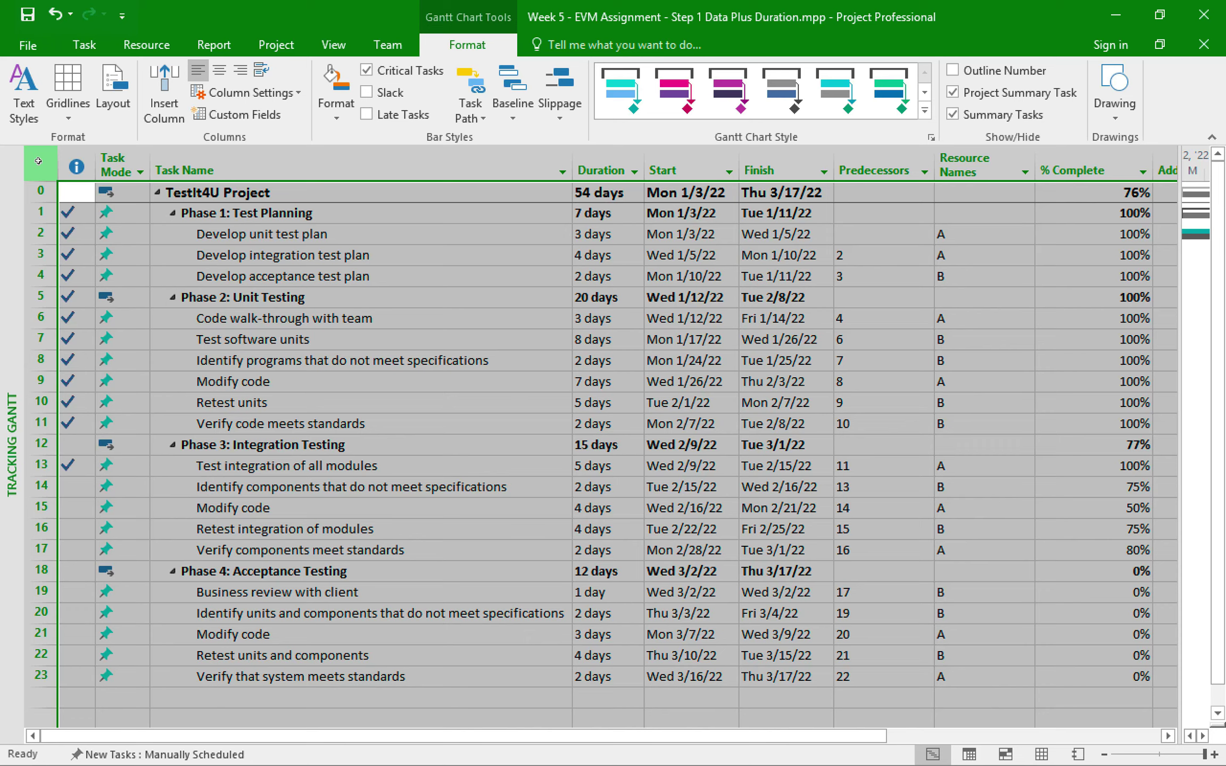
right_click(41, 164)
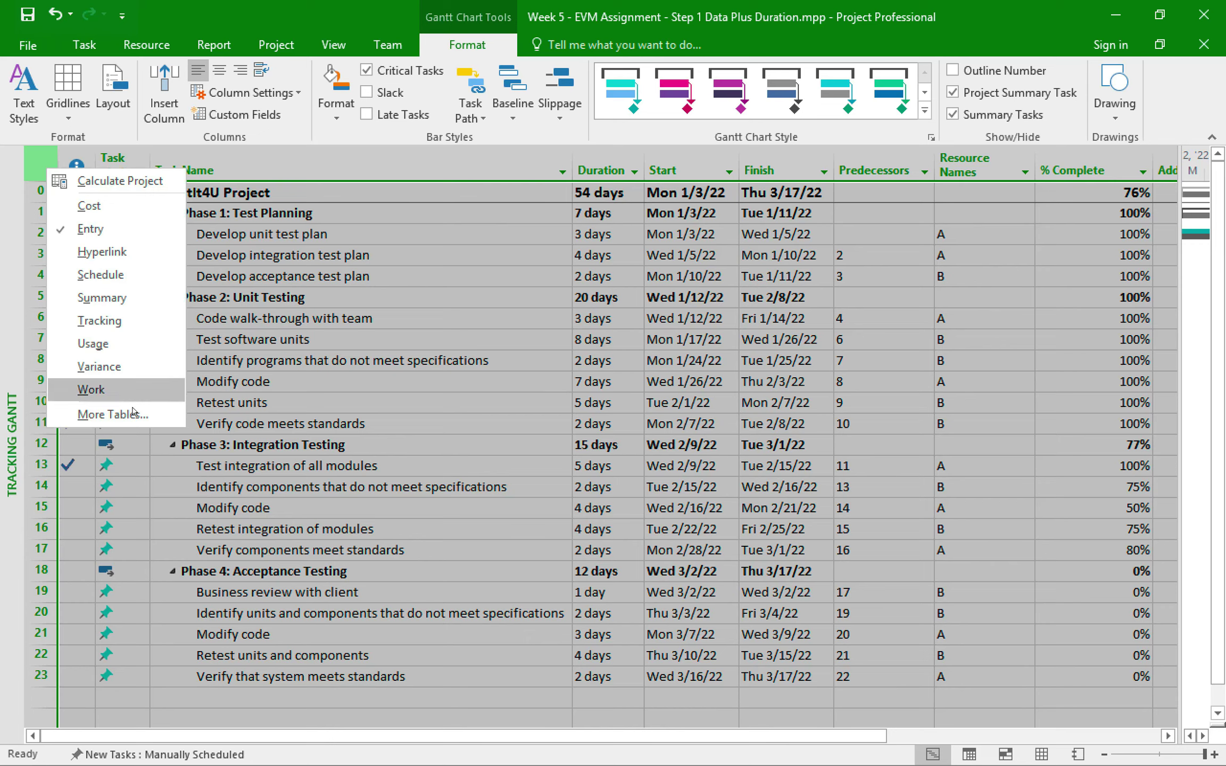
left_click(149, 414)
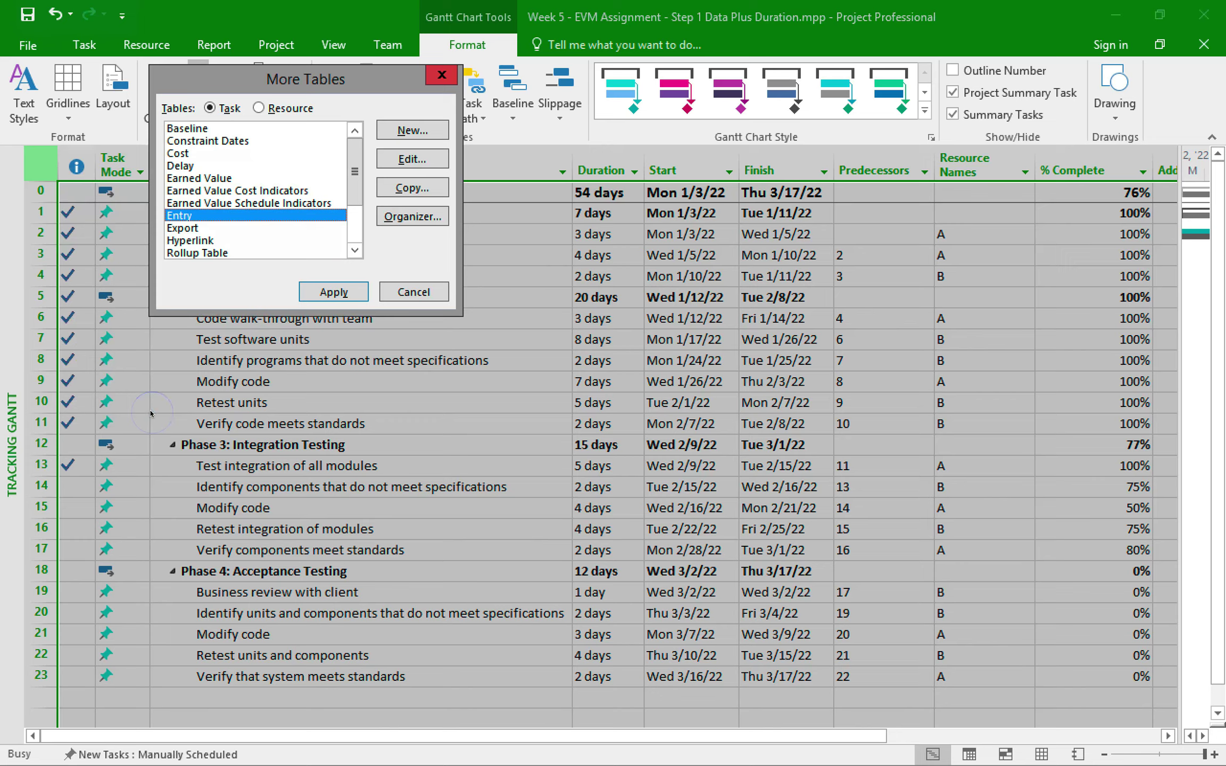
double_click(212, 177)
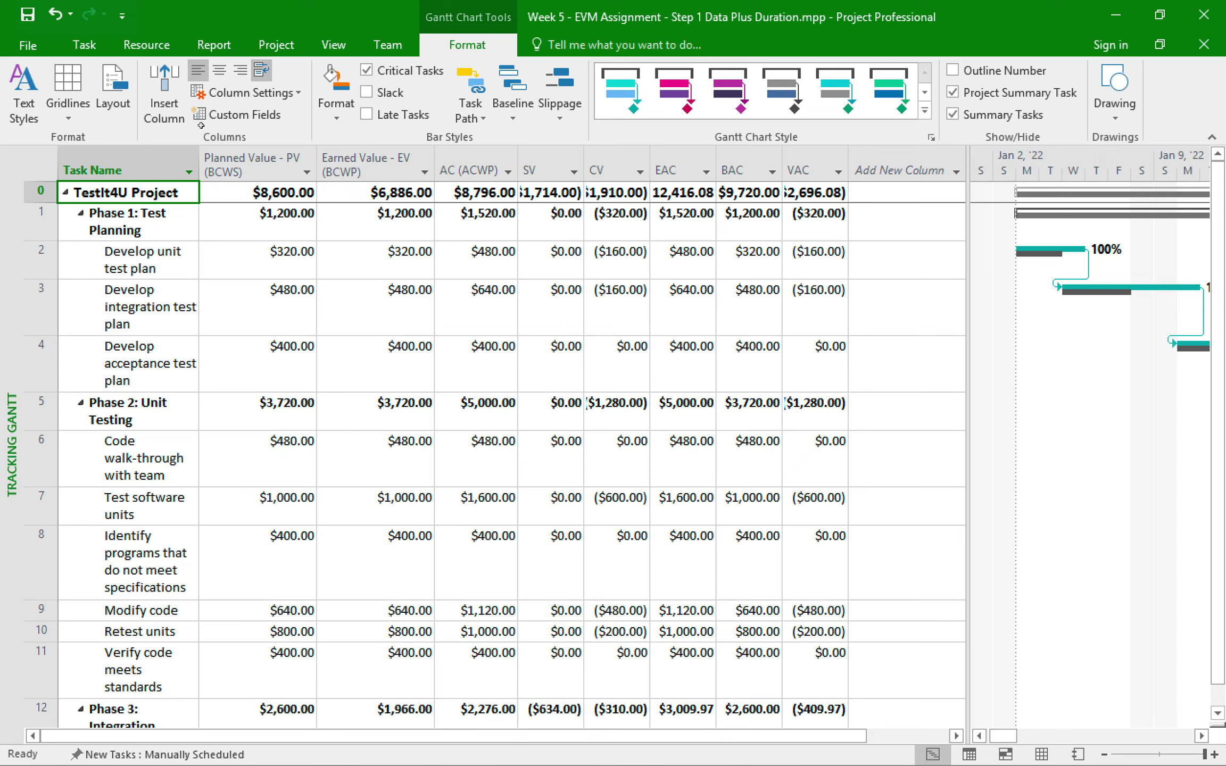
Open the Project Overview report from the Dashboards reports.
left_click(212, 45)
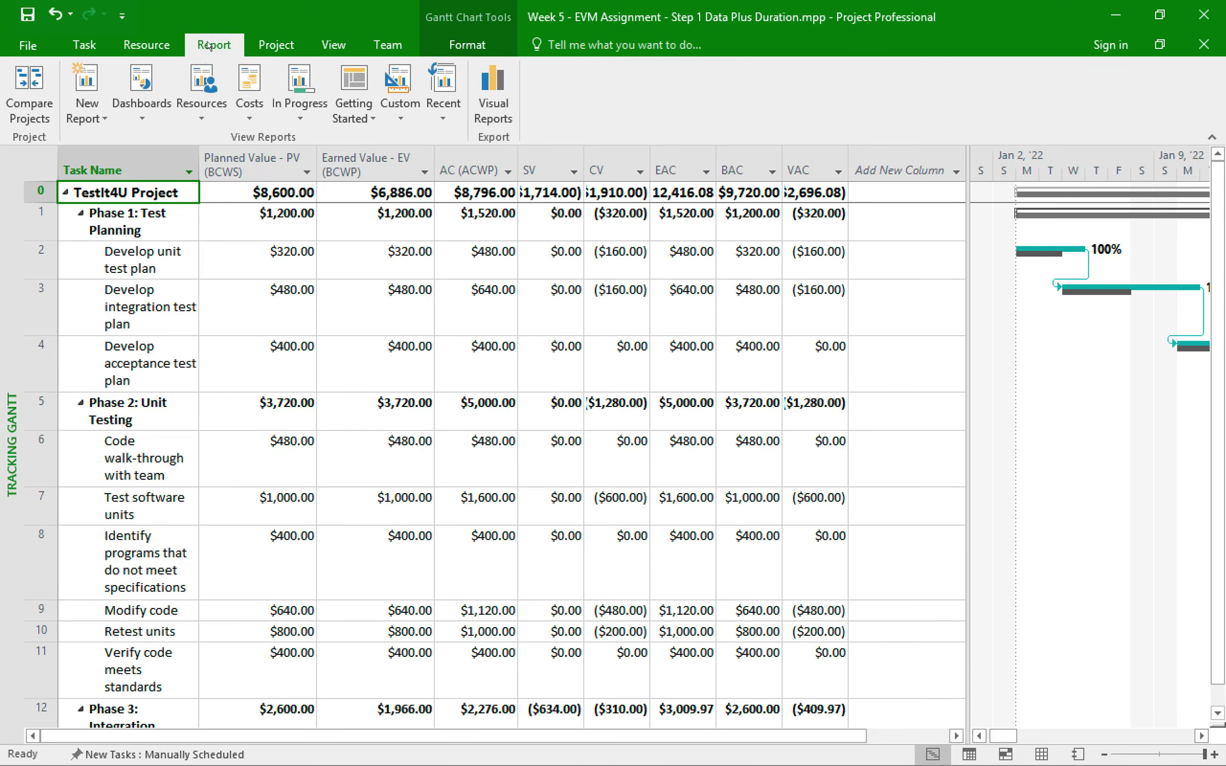
left_click(143, 81)
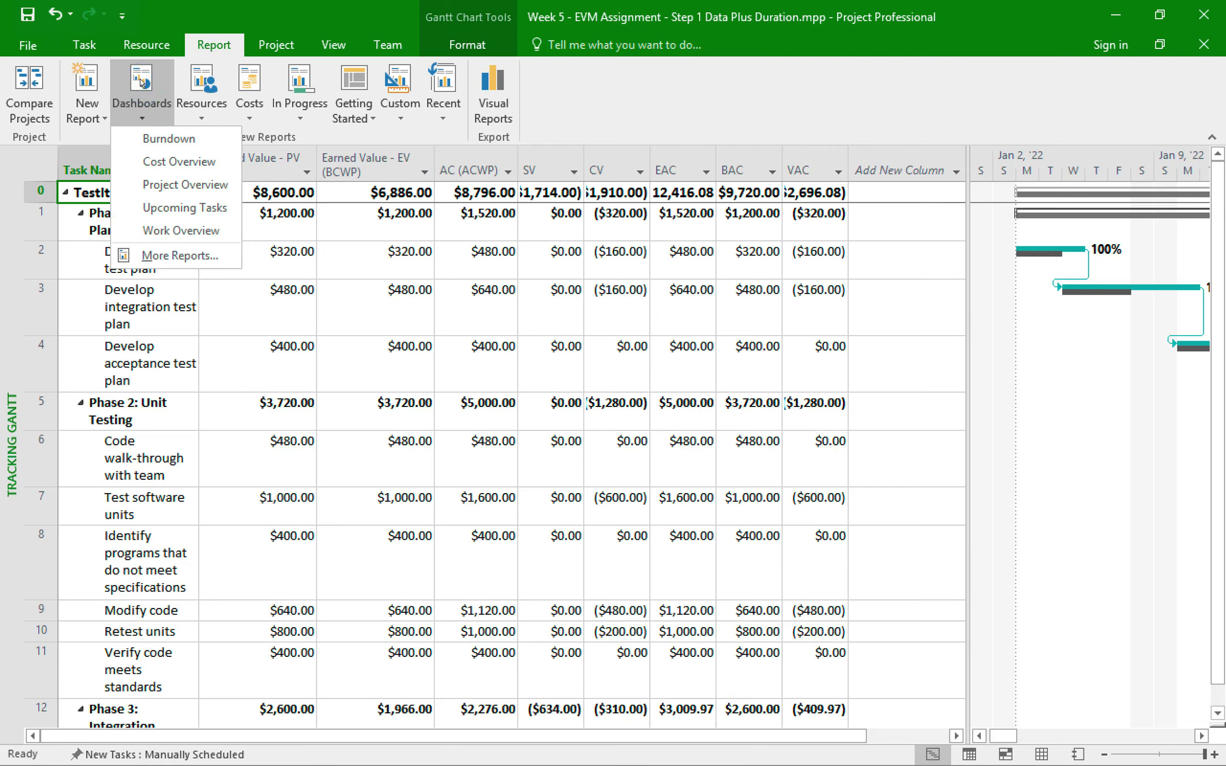
left_click(198, 184)
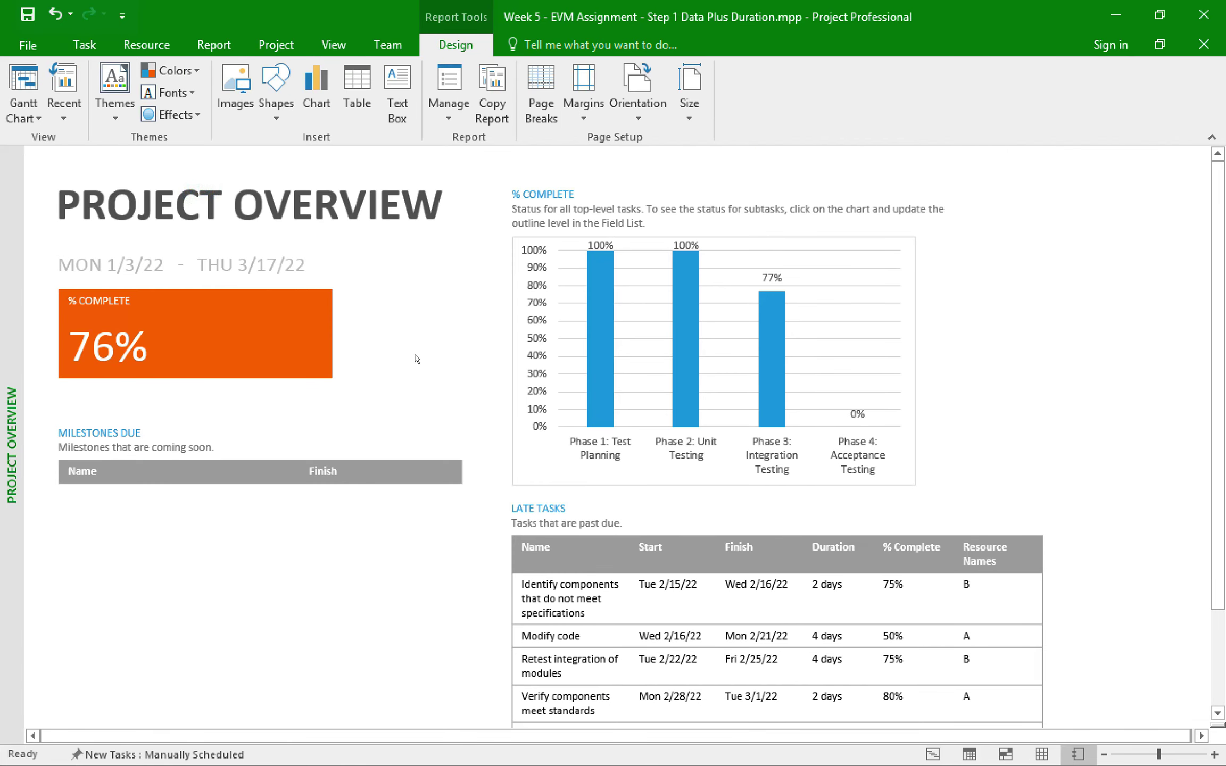
Review the 76%-complete Project Overview dashboard and copy the whole report.
scroll(416, 360, "down", 5)
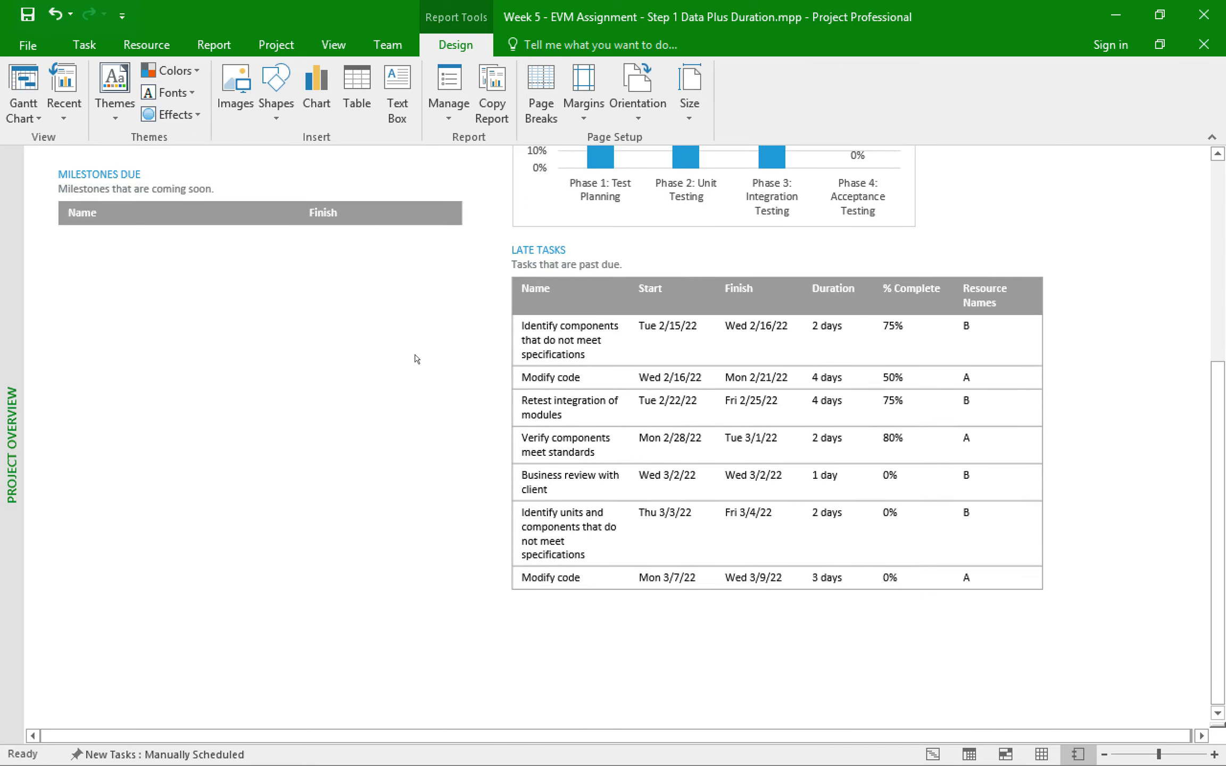
scroll(416, 359, "up", 2)
scroll(416, 359, "up", 1)
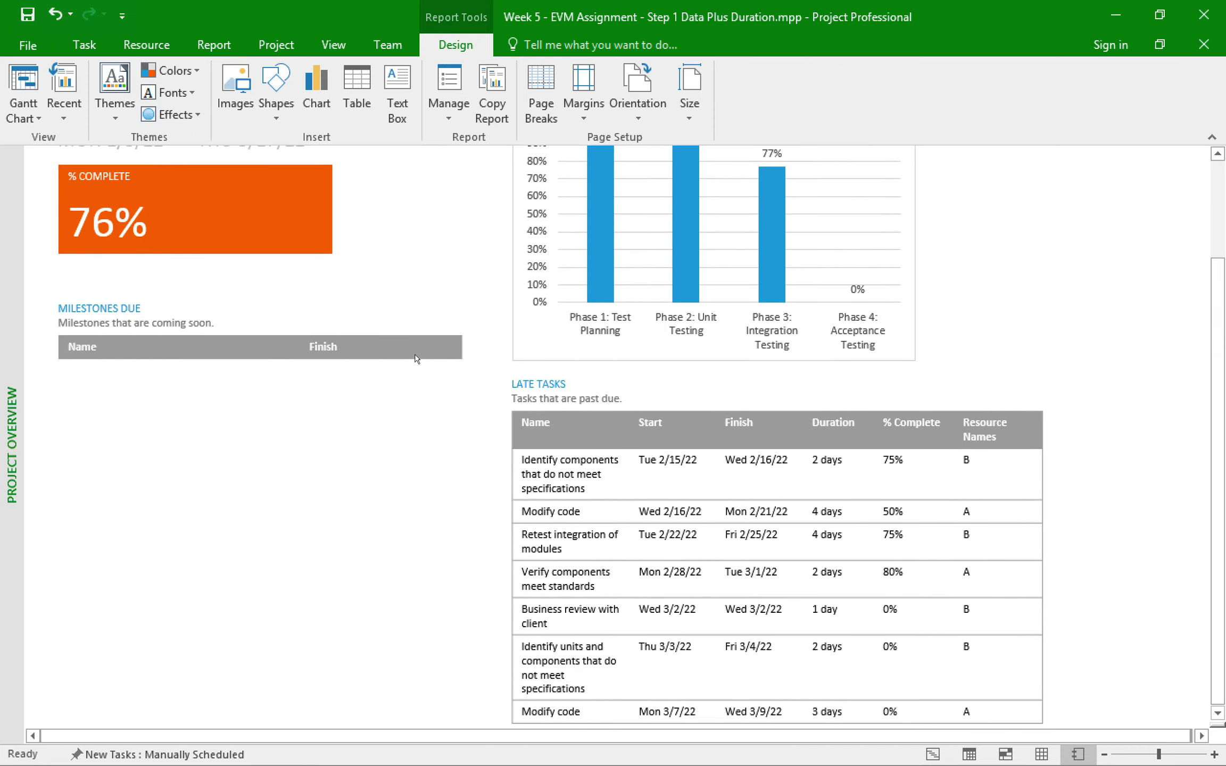
scroll(416, 359, "up", 3)
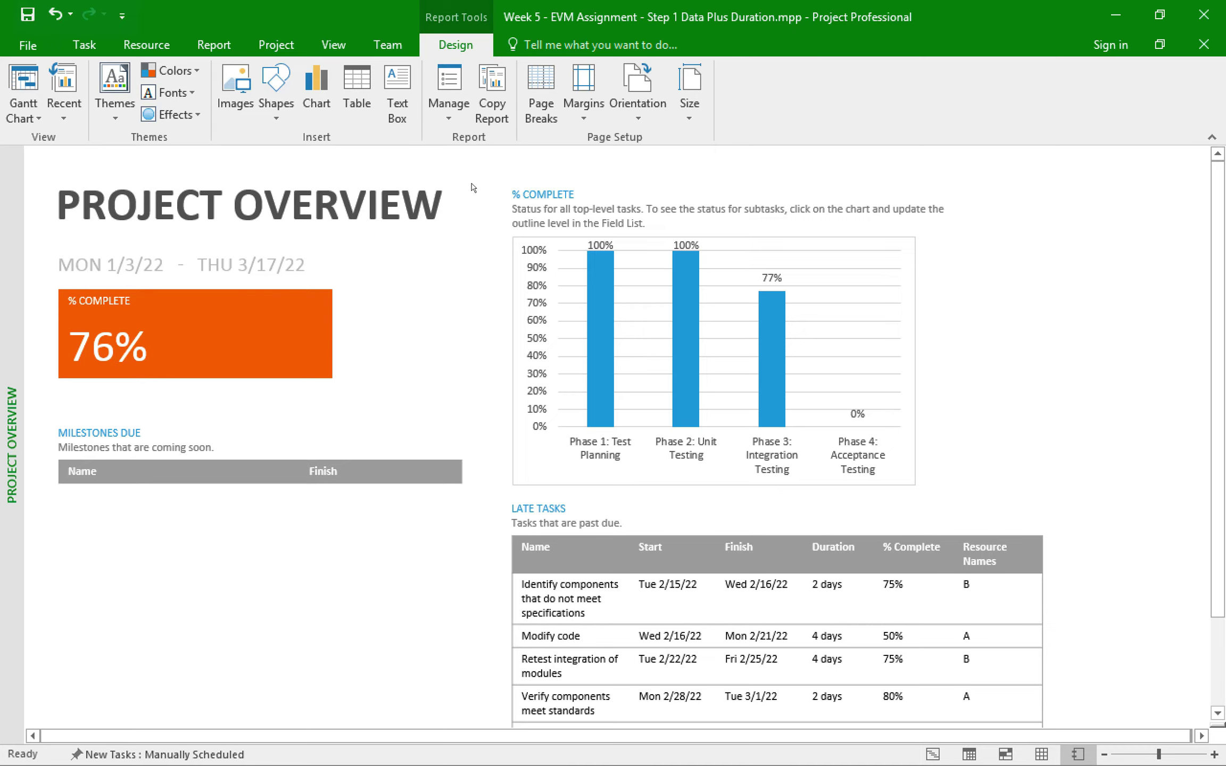
left_click(491, 79)
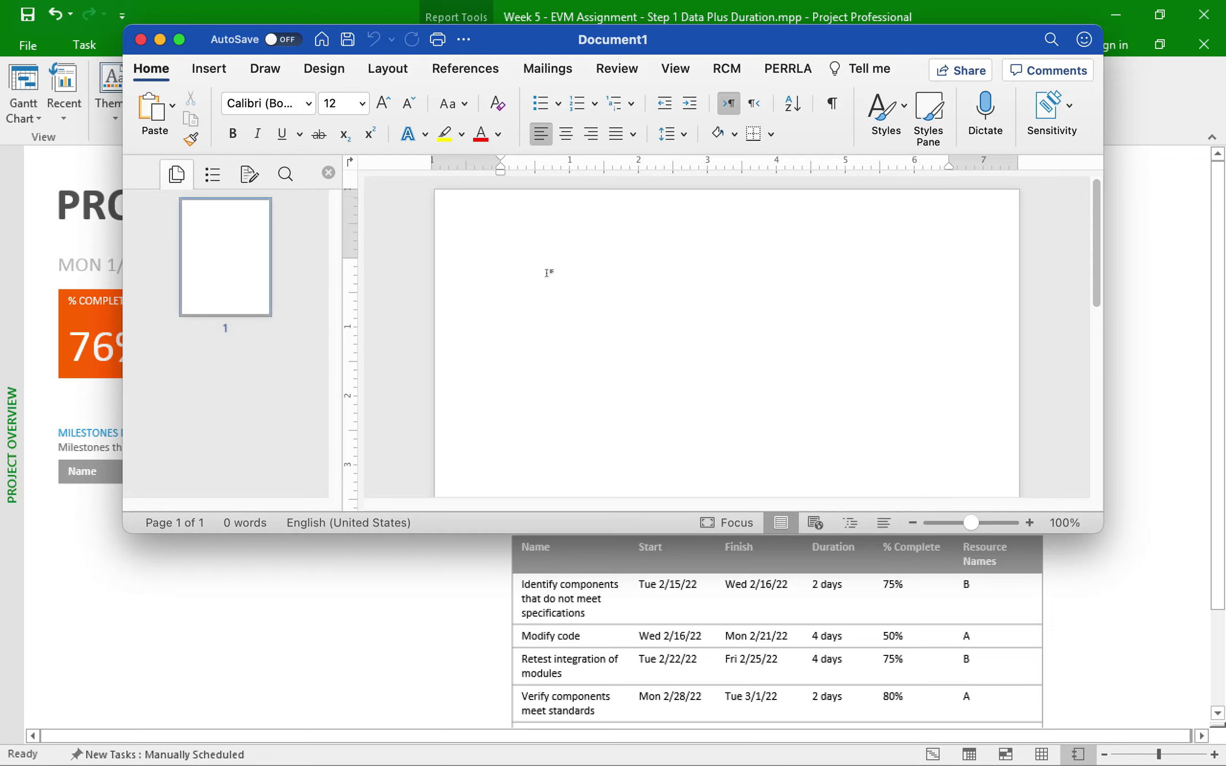
Paste the Project Overview report into Document1 and check its 76% box, phase chart and late-tasks table.
key("ctrl+v")
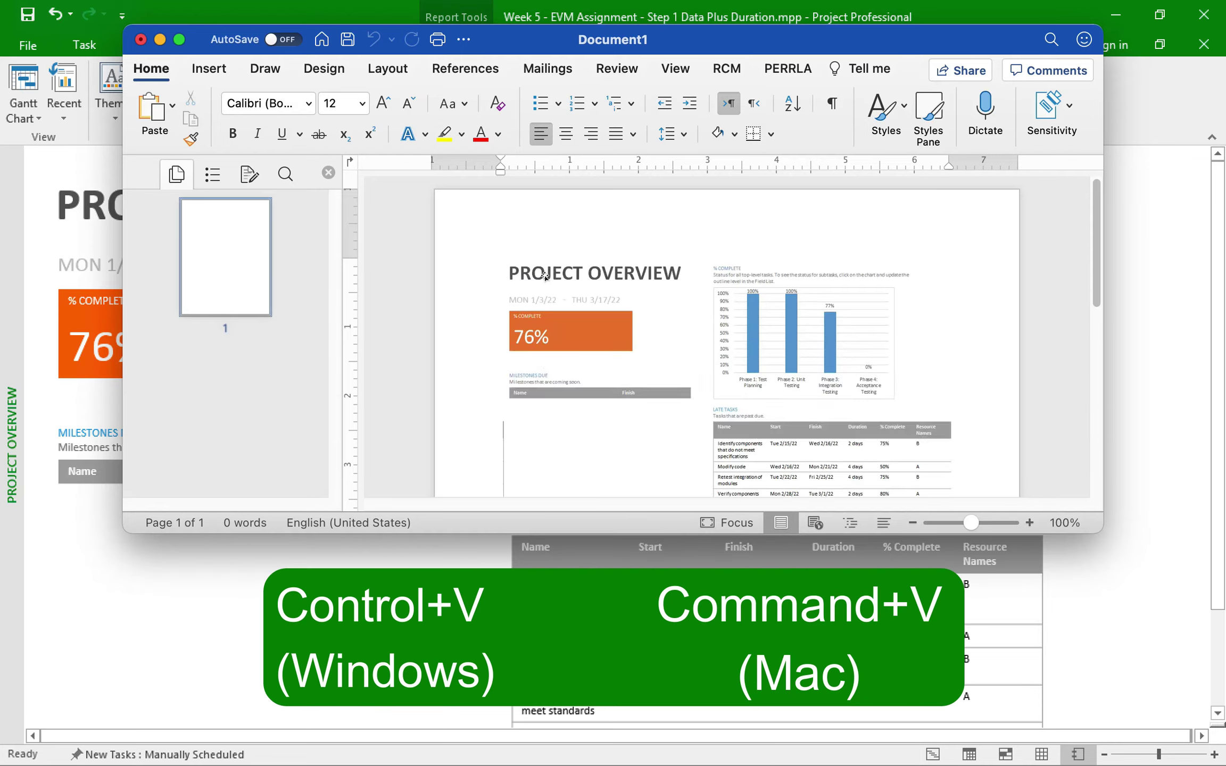
scroll(753, 289, "up", 3)
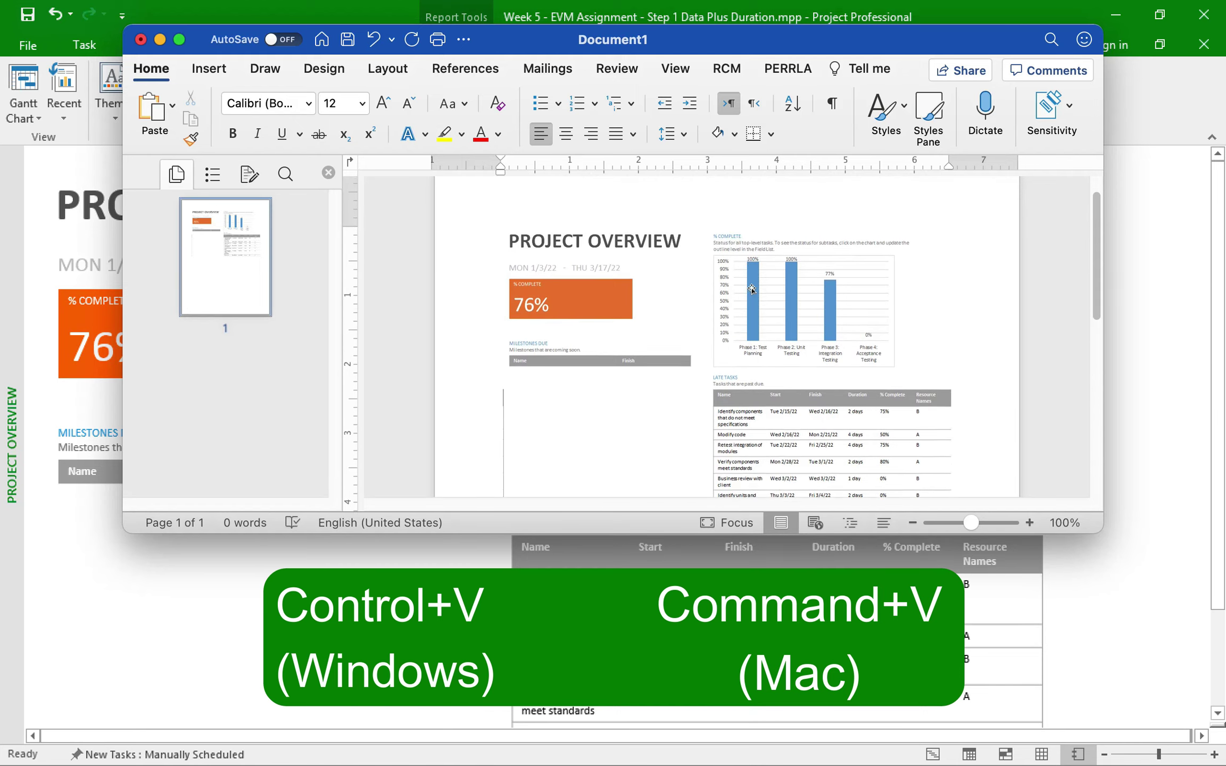
scroll(752, 289, "down", 10)
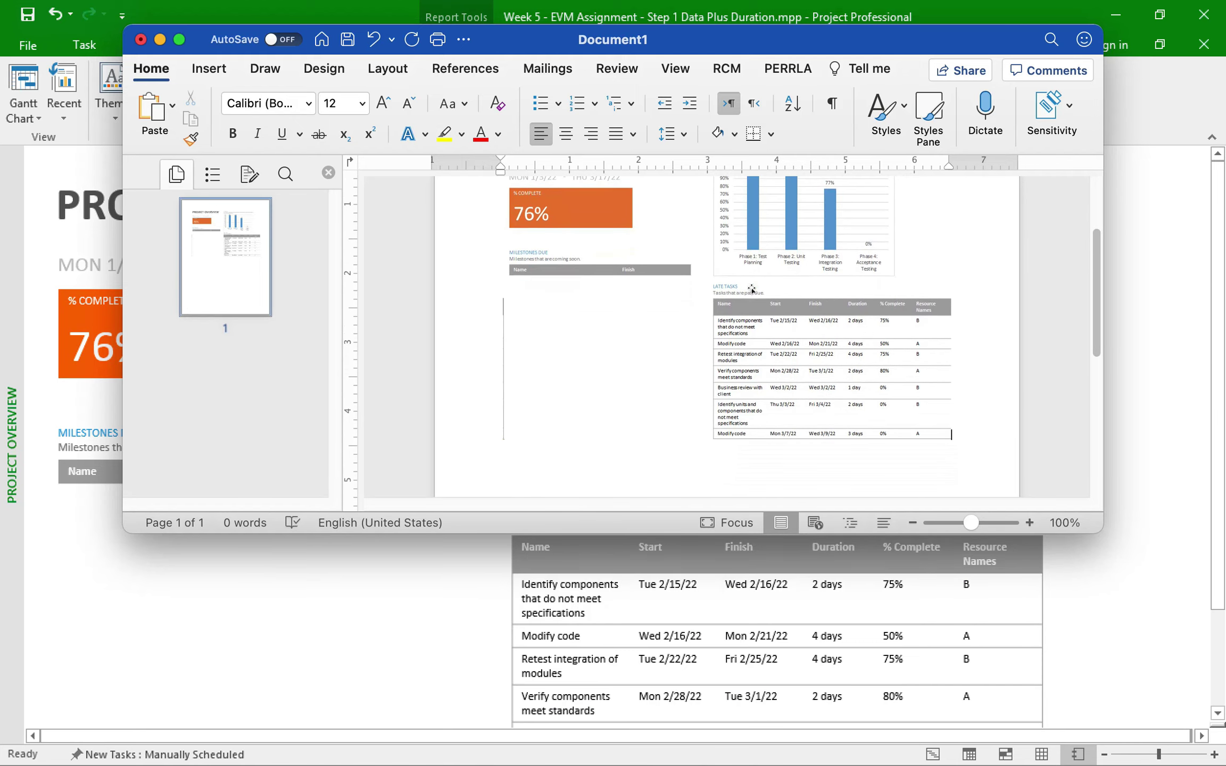
scroll(752, 289, "up", 8)
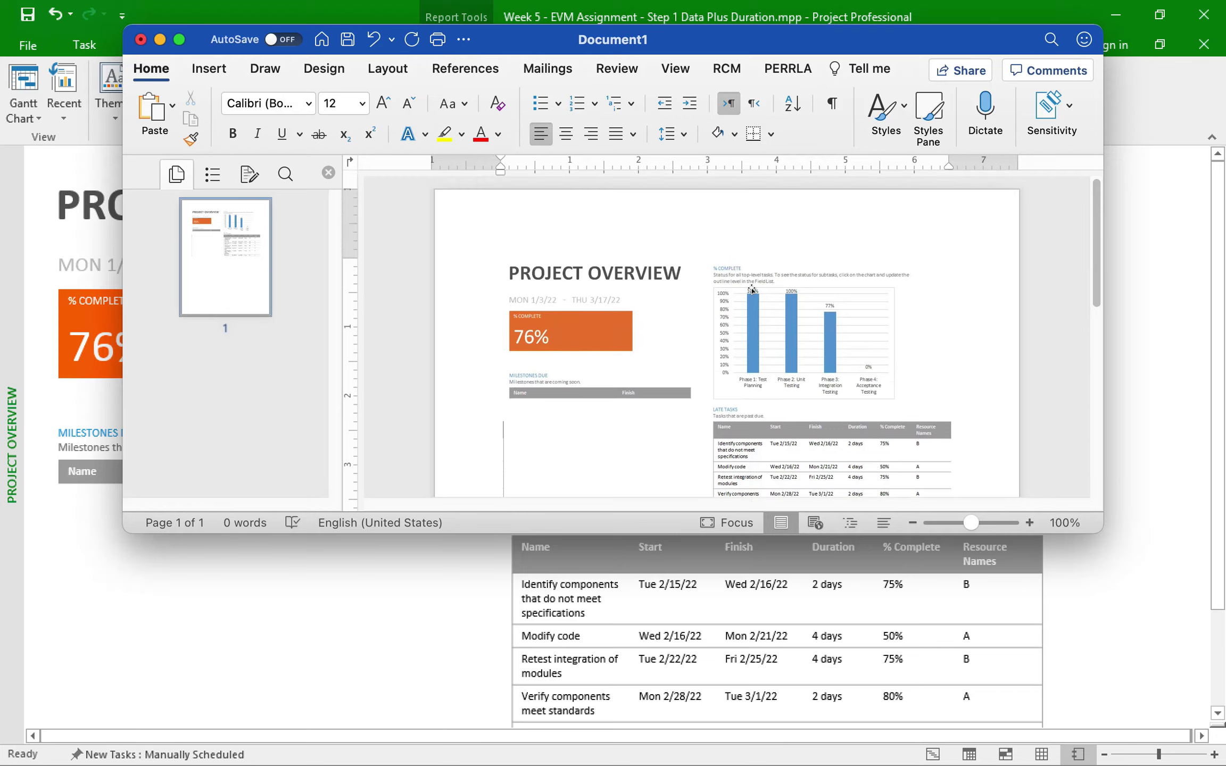